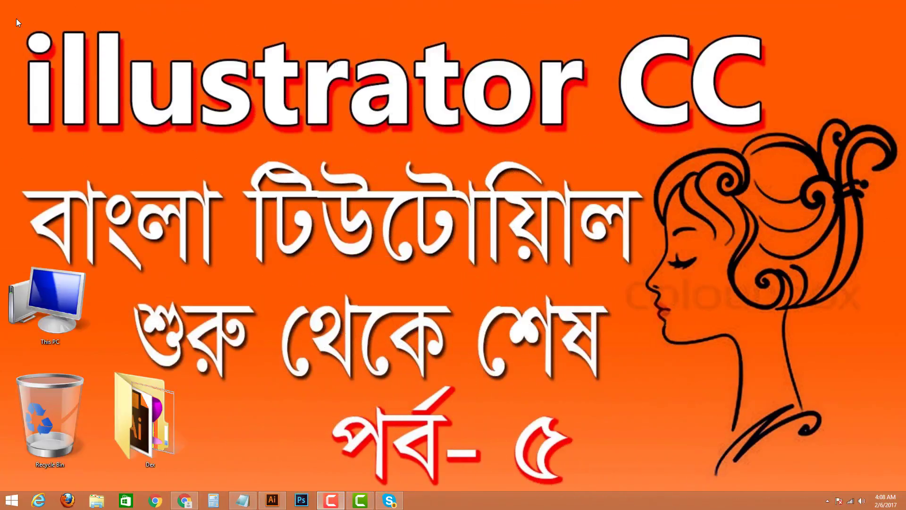
- Bring the Adobe Illustrator CC window to the front from the taskbar
drag(16, 19, 773, 156)
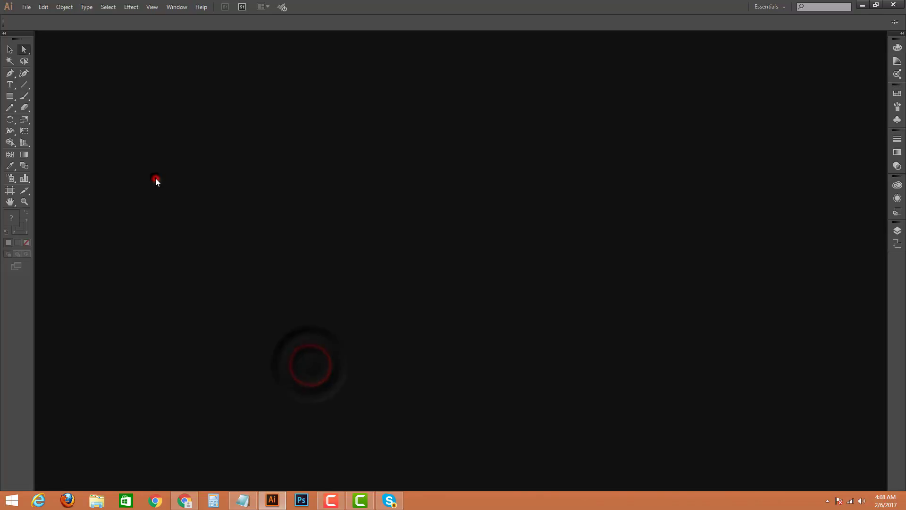
click(155, 178)
- Create the Untitled-3 document and draw a circle about 167.7 px across, filled magenta, on the left
key(ctrl+n)
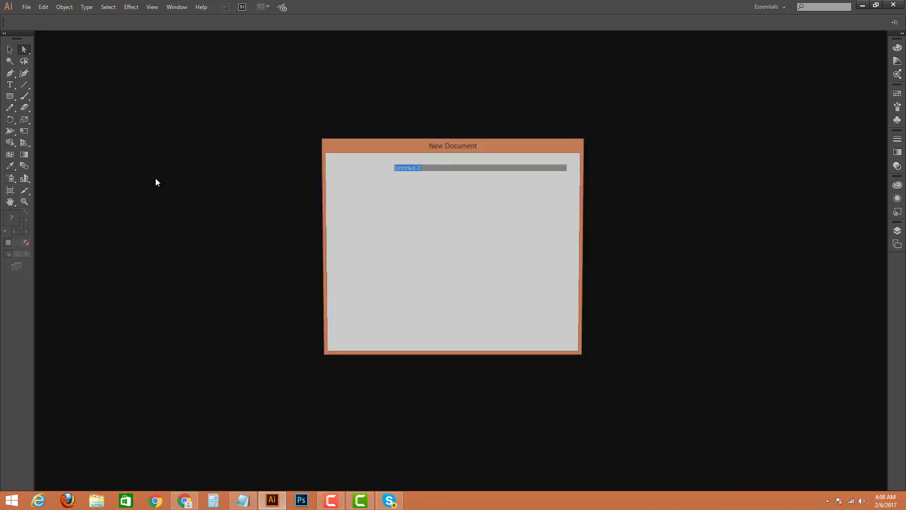
key(Escape)
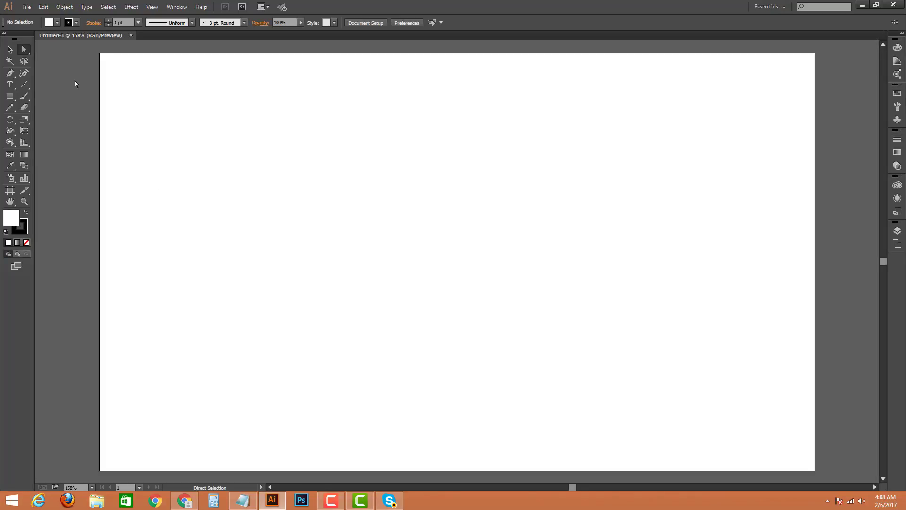
click(8, 96)
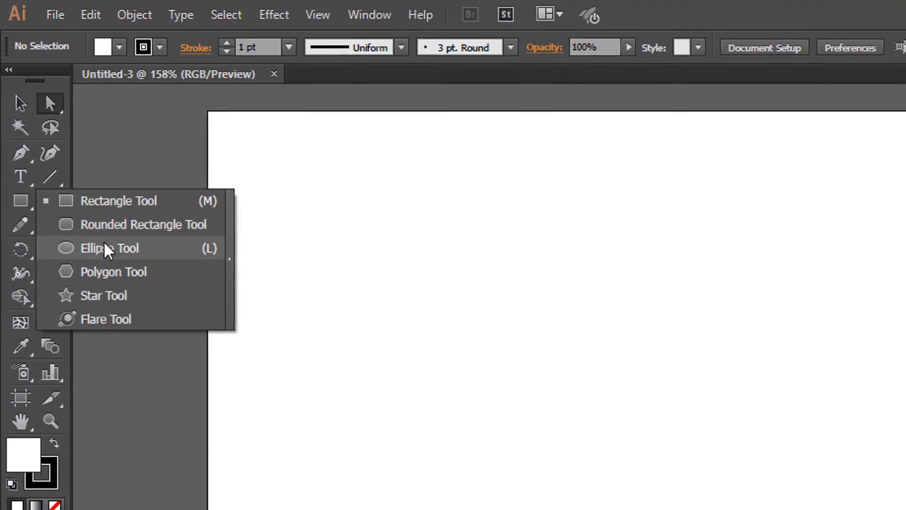
click(104, 248)
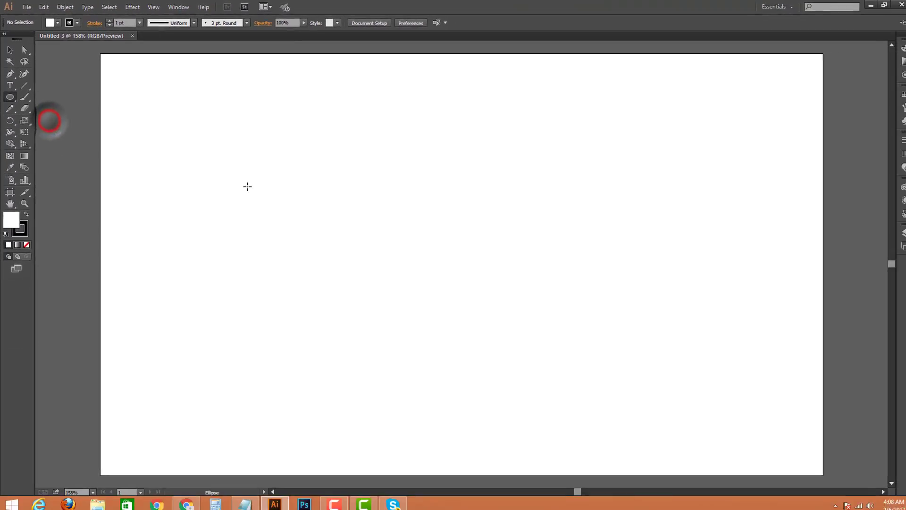
drag(209, 154, 331, 269)
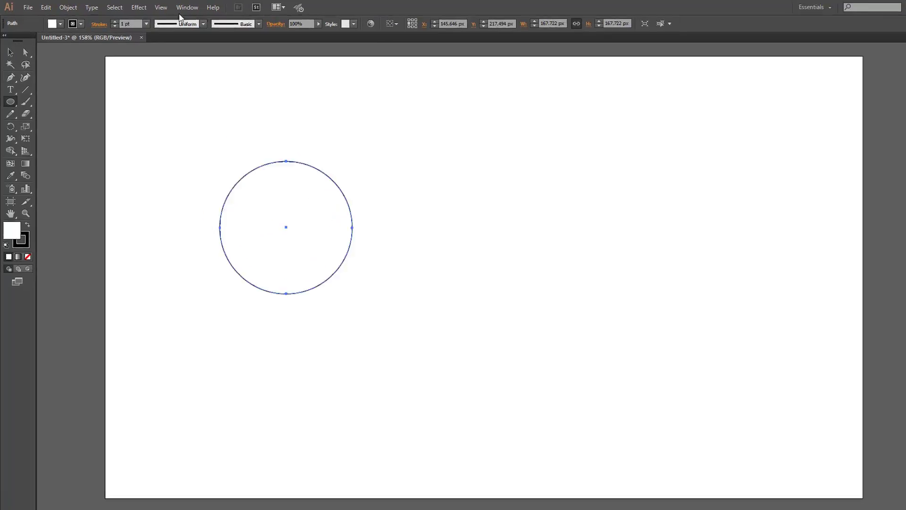
click(156, 59)
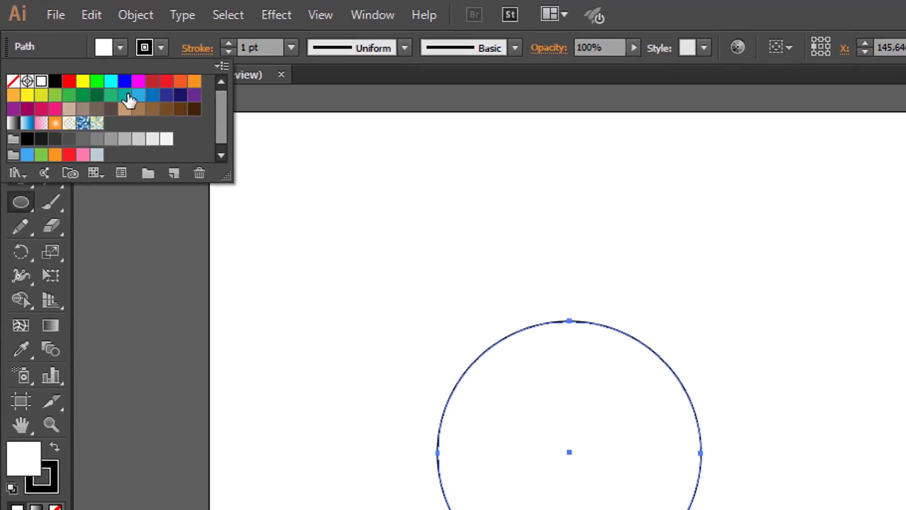
click(124, 72)
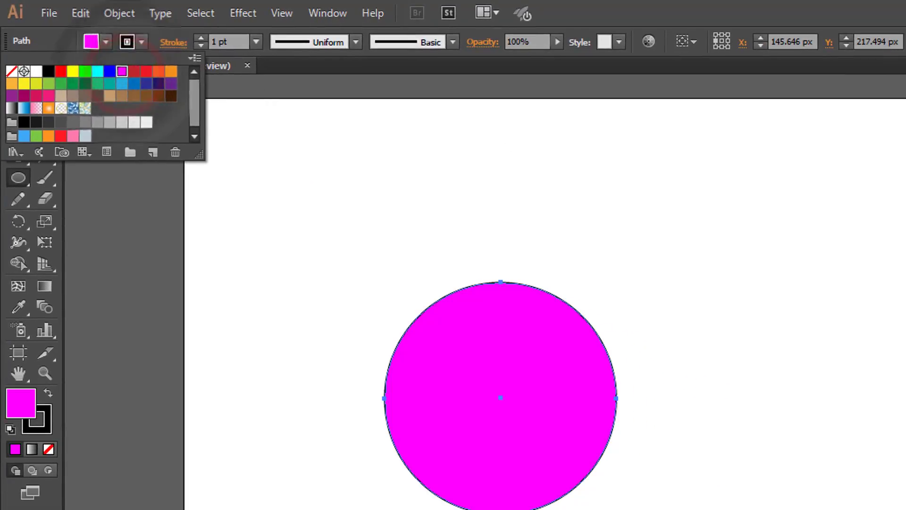
key(Escape)
drag(18, 178, 90, 262)
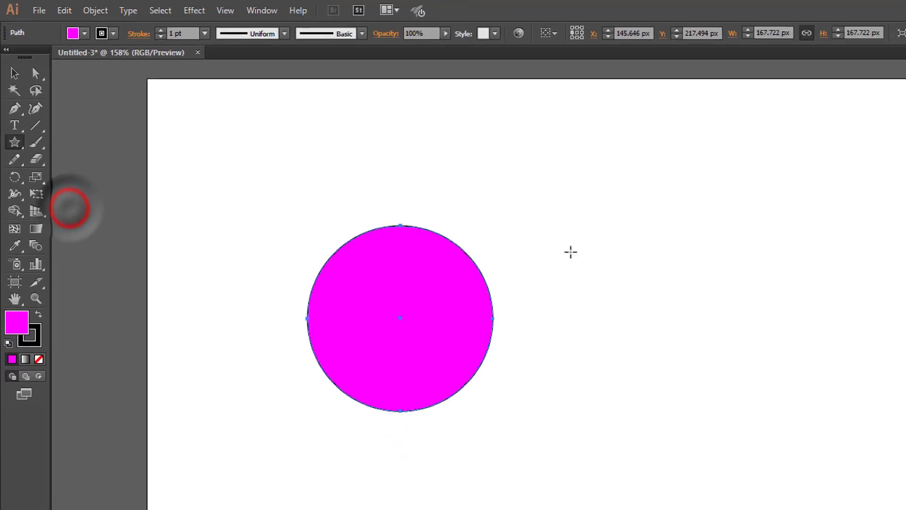
- Draw a five-pointed star above right of the circle and fill it red
drag(394, 119, 472, 162)
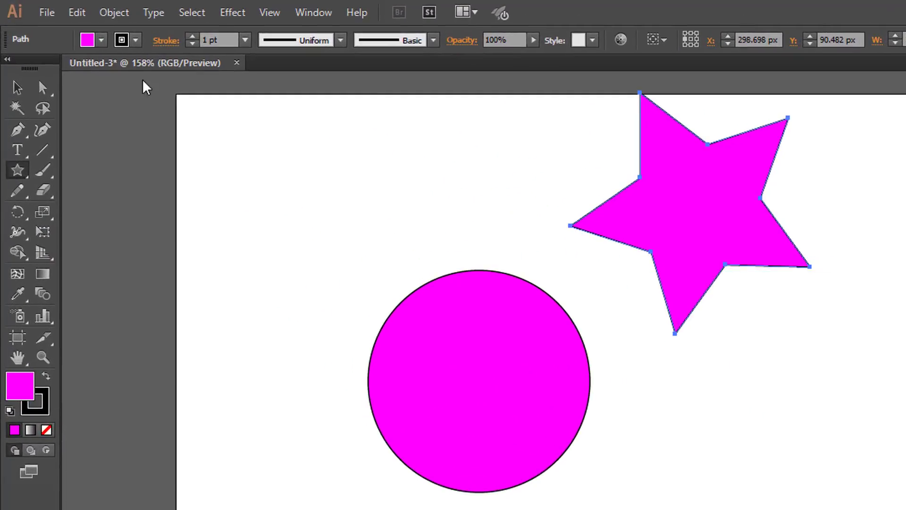
click(60, 24)
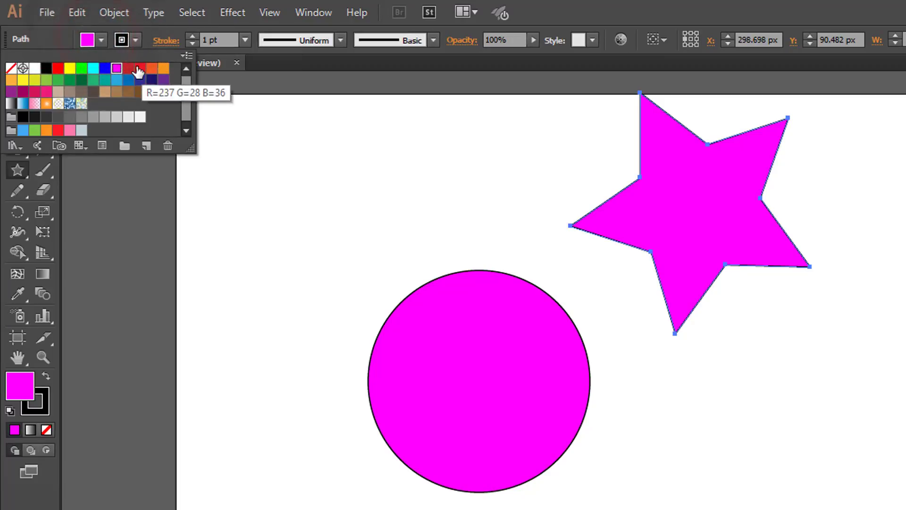
click(140, 68)
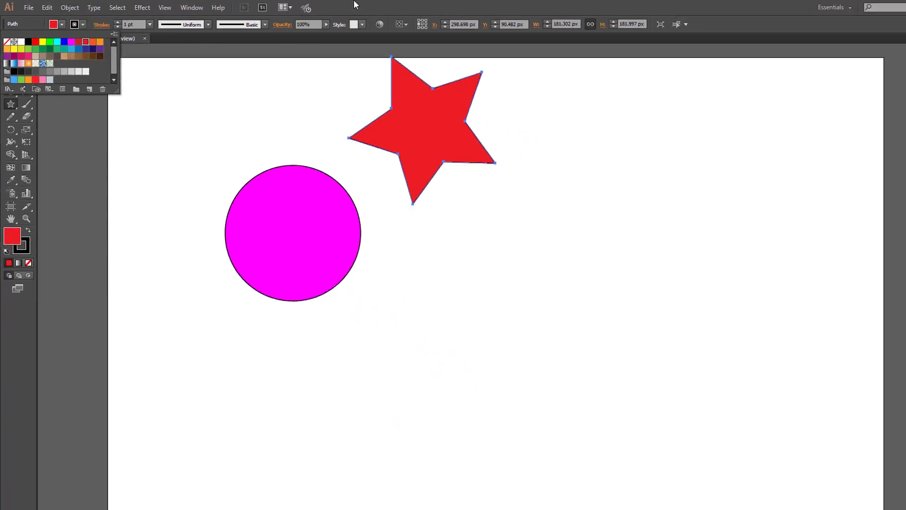
click(547, 8)
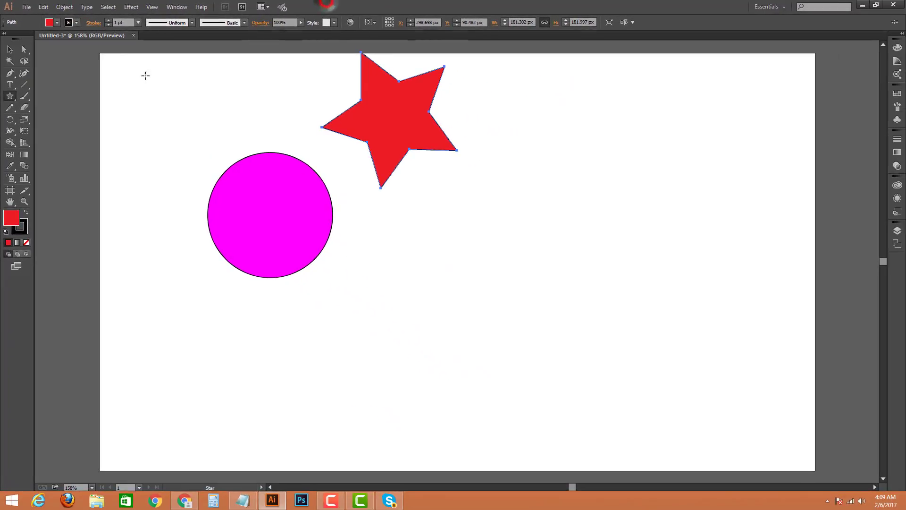
- Draw a many-pointed spiky star below the circle and fill it bright red
click(10, 96)
drag(314, 319, 332, 325)
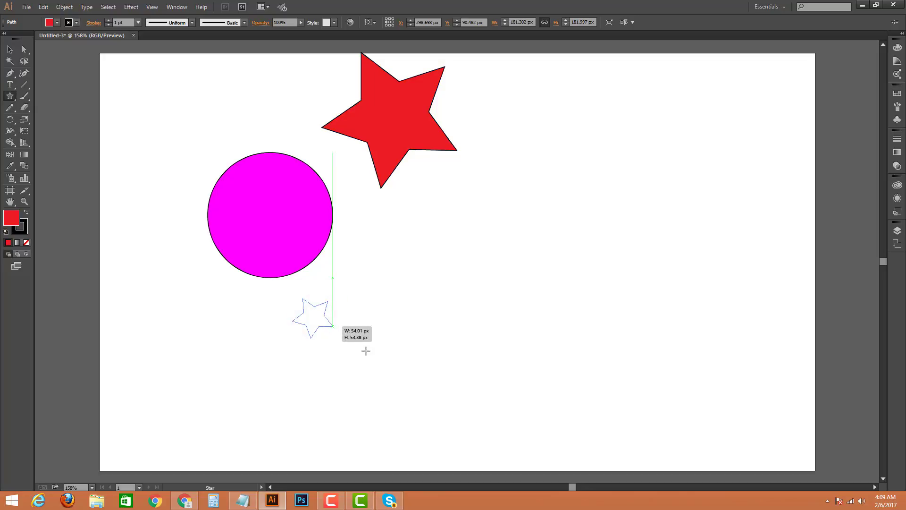
drag(366, 351, 417, 368)
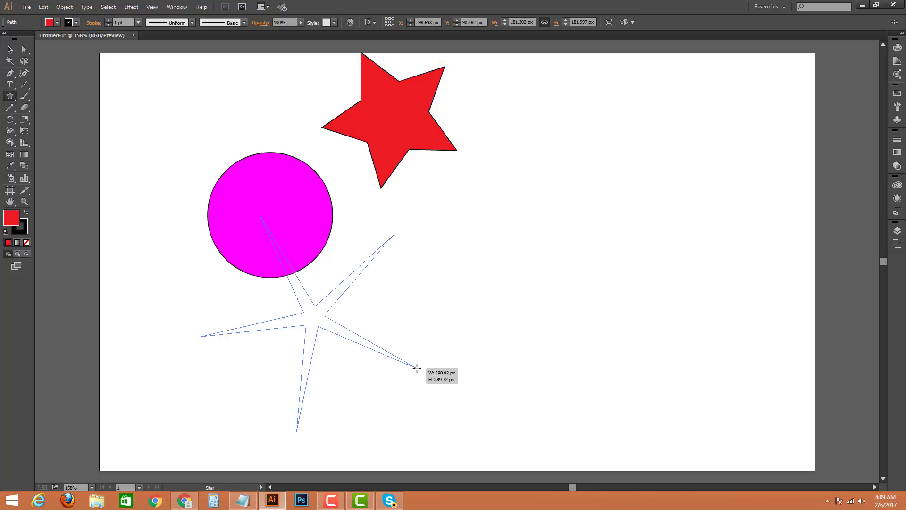
key(Up)
key(Up)
key(Up)
key(Up)
key(Up)
key(Up)
key(Up)
key(Up)
key(Up)
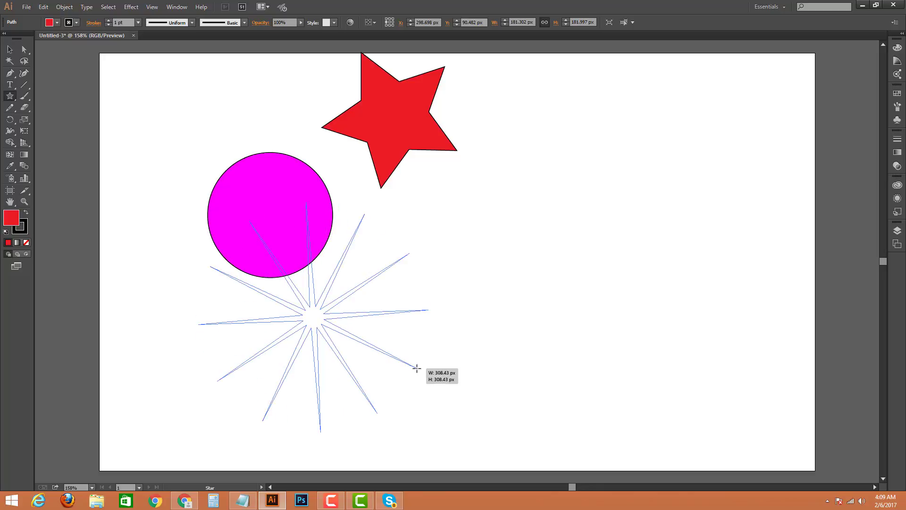
drag(416, 368, 417, 368)
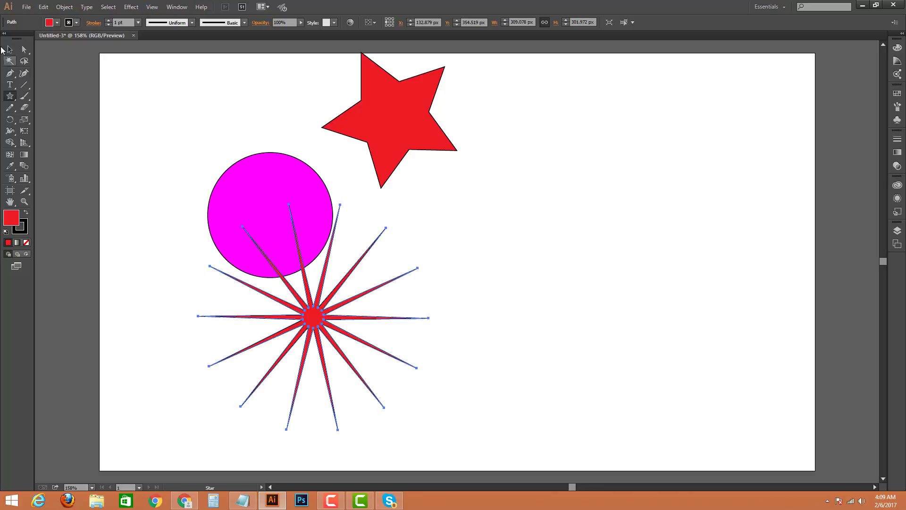
click(57, 22)
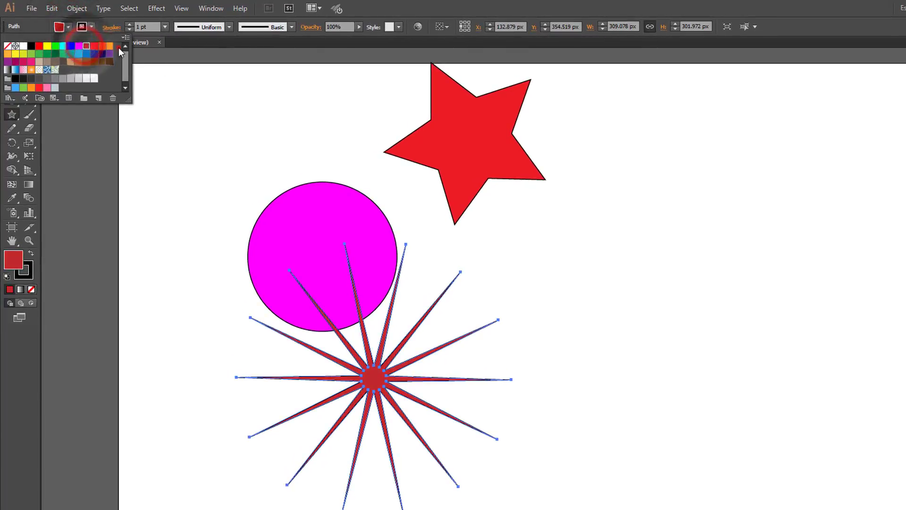
click(107, 46)
click(103, 47)
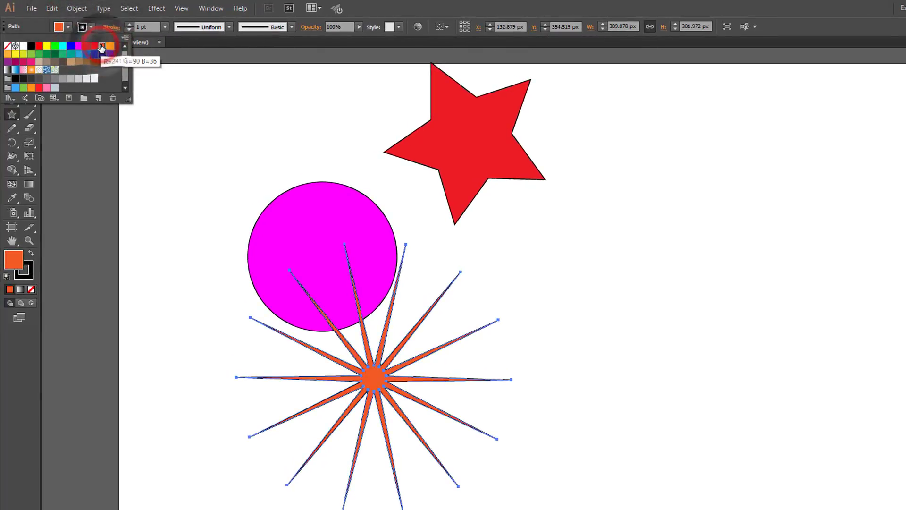
click(38, 45)
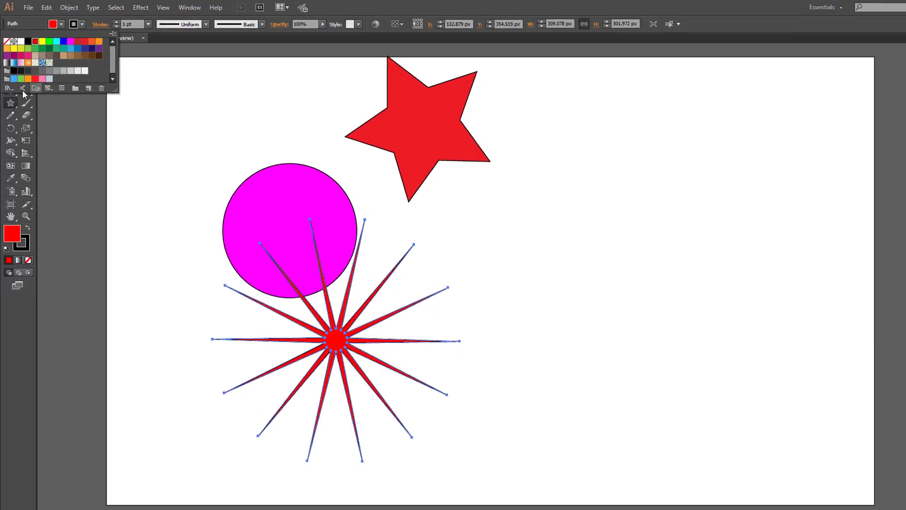
click(200, 133)
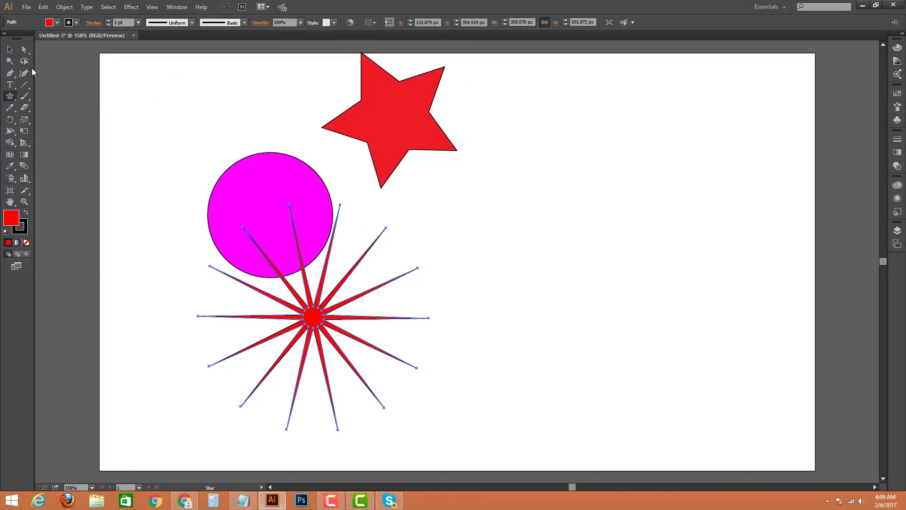
click(24, 49)
- Shift the magenta circle, red star and spiky star further left
drag(251, 181, 174, 130)
drag(398, 124, 361, 128)
click(313, 317)
drag(314, 317, 281, 315)
click(463, 259)
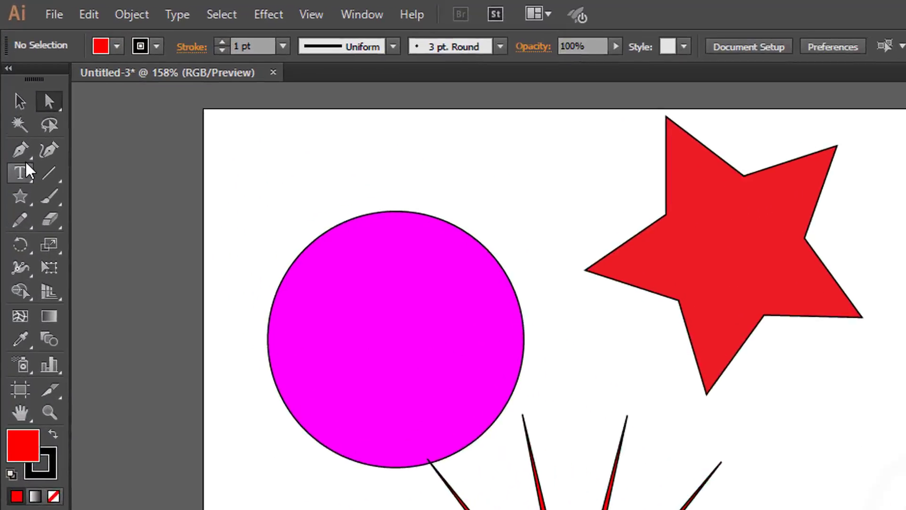
- Draw a roughly 256 × 320 px rectangle on the right and fill it grey
drag(20, 196, 94, 201)
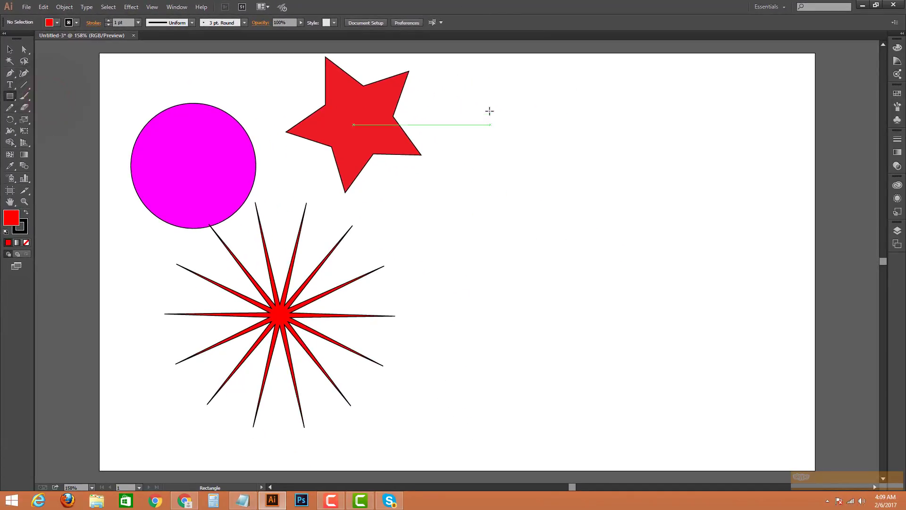
drag(679, 156, 905, 455)
drag(695, 327, 680, 350)
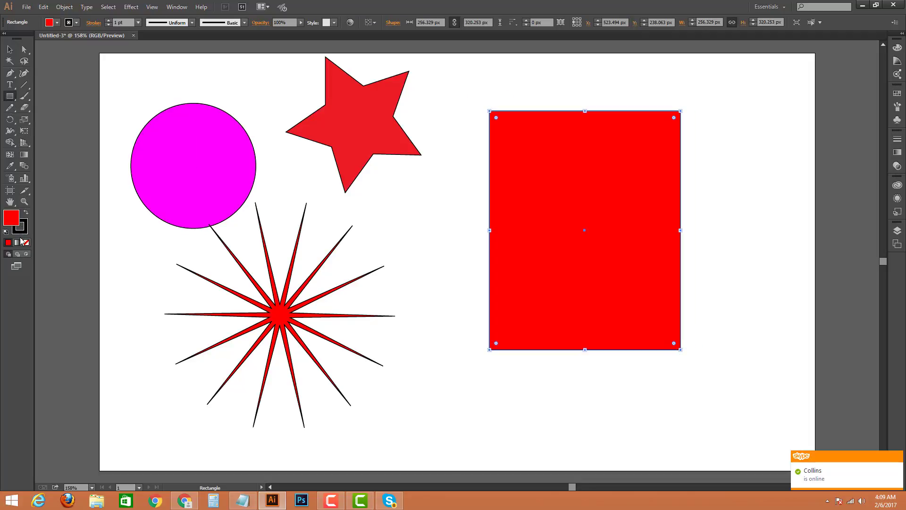
click(56, 22)
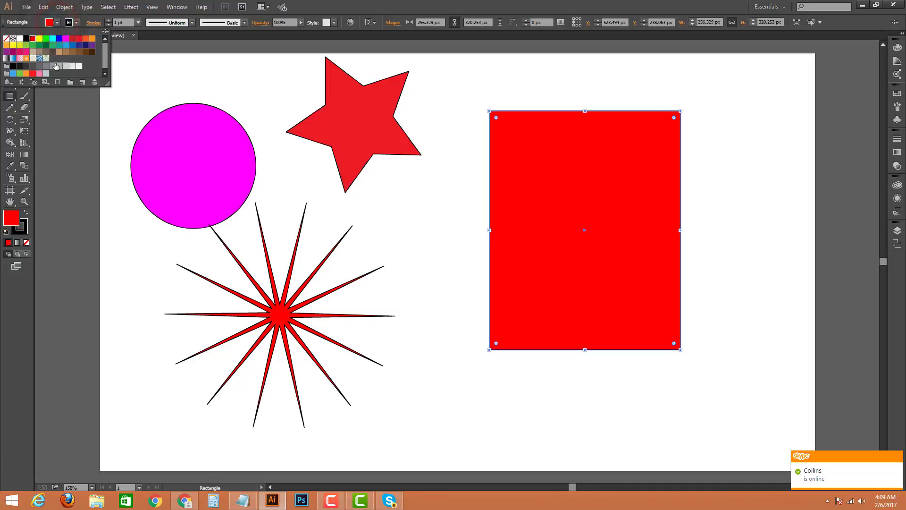
click(52, 65)
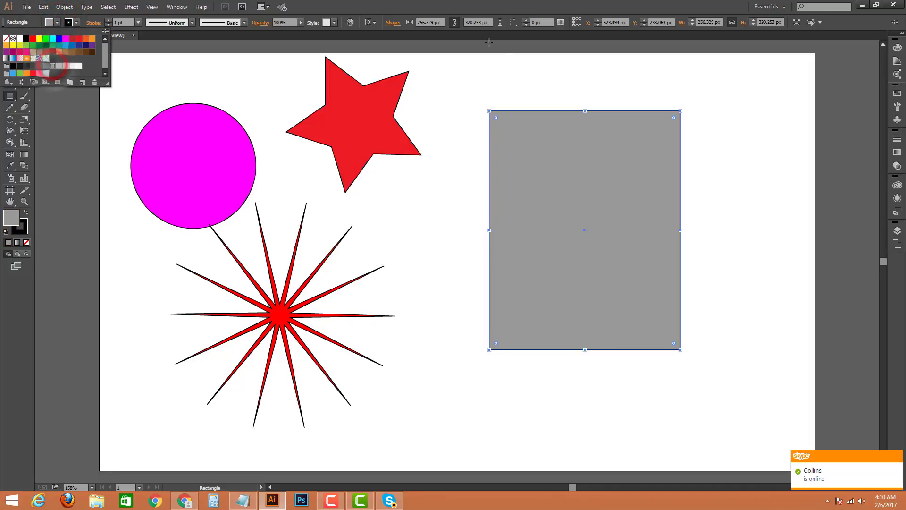
click(638, 10)
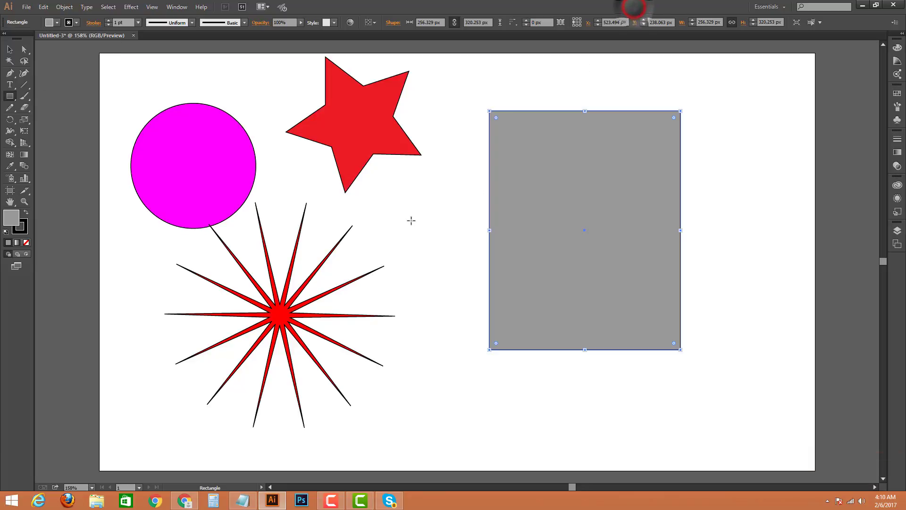
click(25, 49)
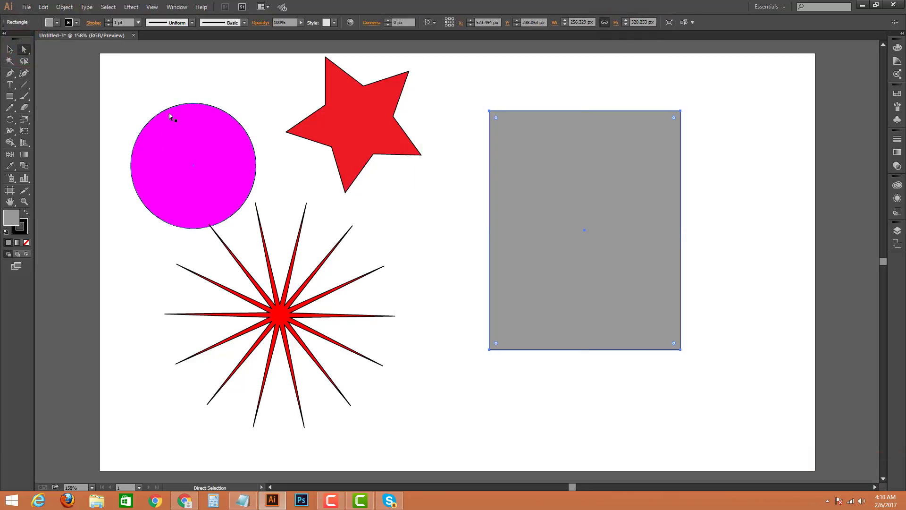
- Marquee-select all four shapes, deselect them, and switch to the Freelancer dashboard in Chrome
click(182, 78)
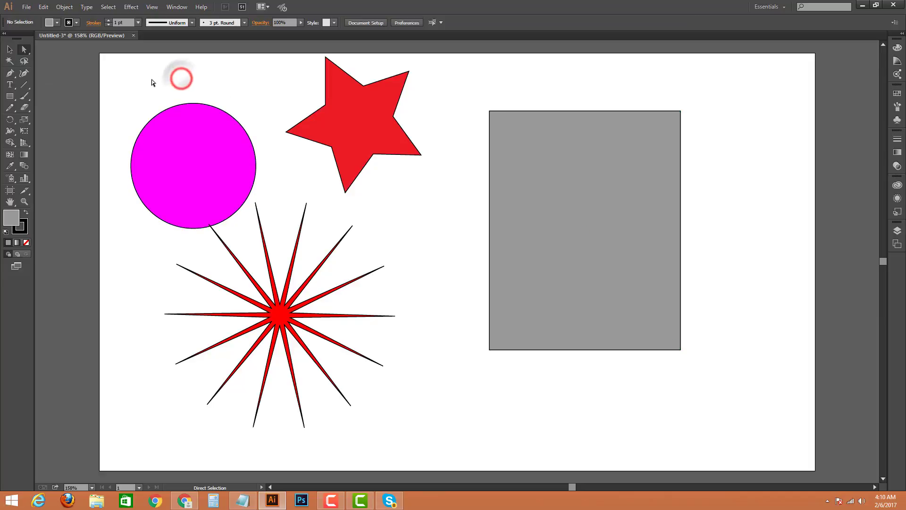
drag(130, 78, 704, 400)
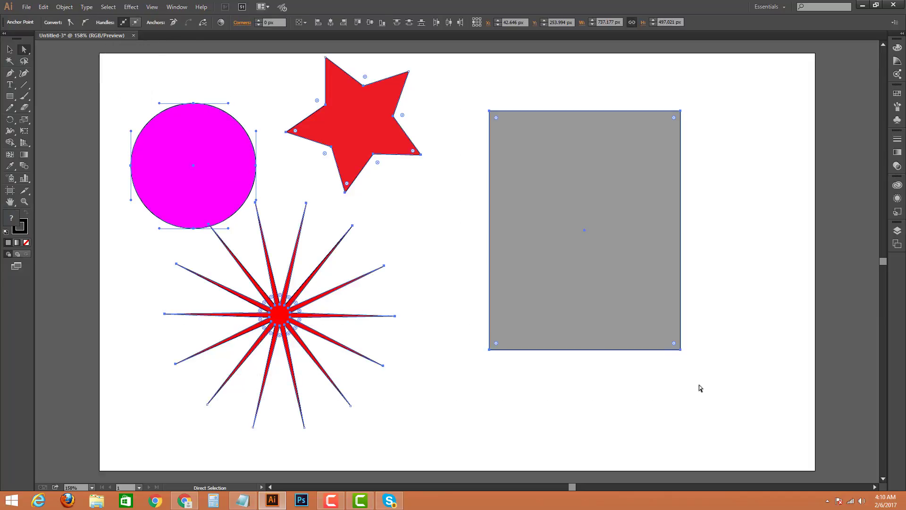
click(483, 433)
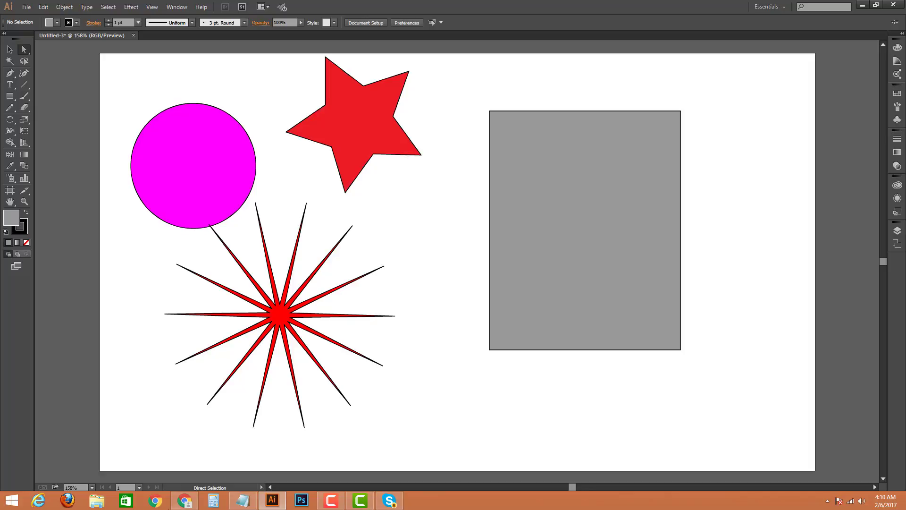
click(195, 501)
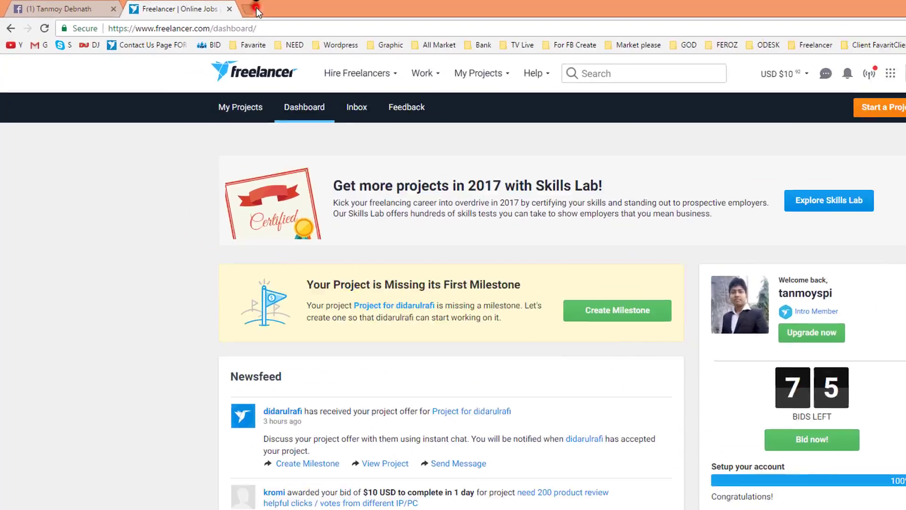
- Search Google for 'Logo Design' in a new tab
click(256, 8)
click(234, 29)
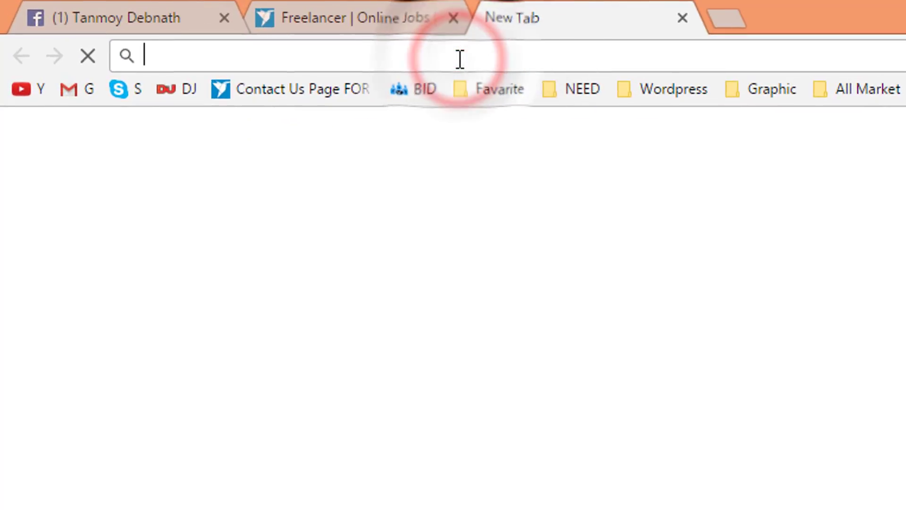
text(Logo Dfe)
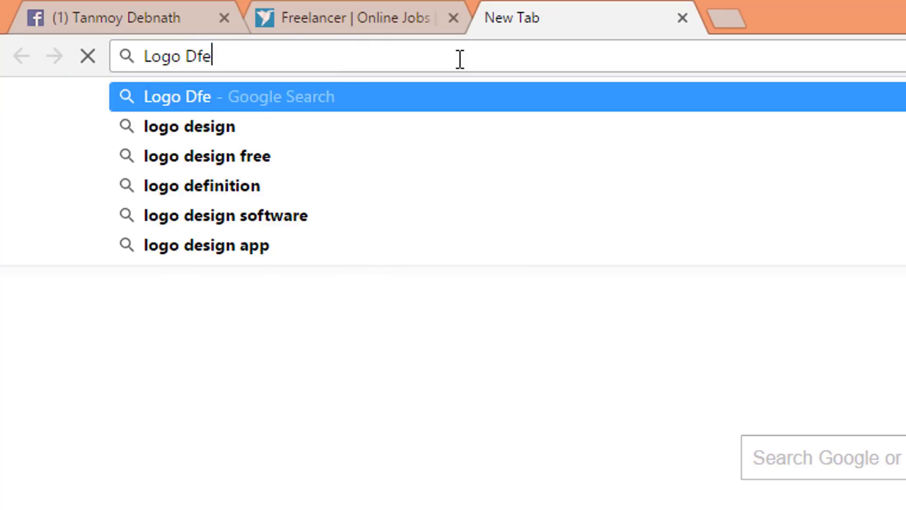
key(BackSpace)
key(BackSpace)
text(esign)
key(Return)
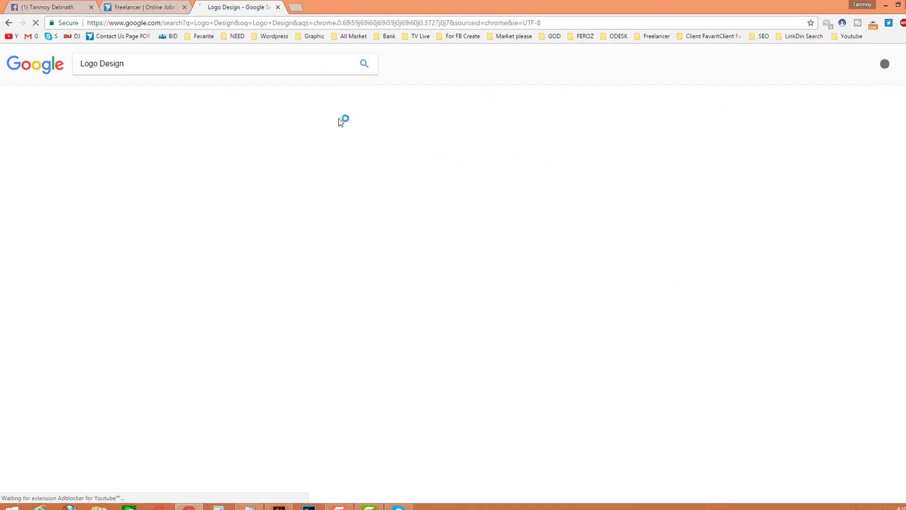
- Show image results and open the hummingbird logo's preview
click(205, 167)
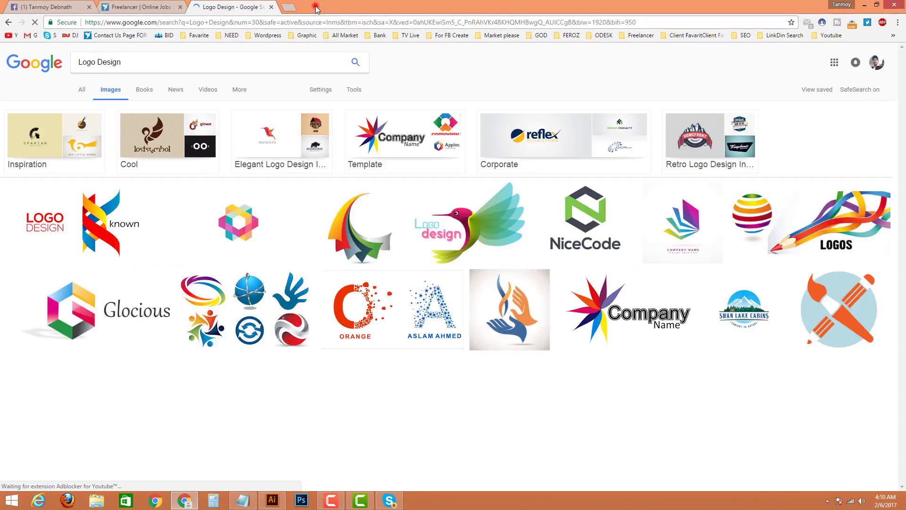
click(316, 7)
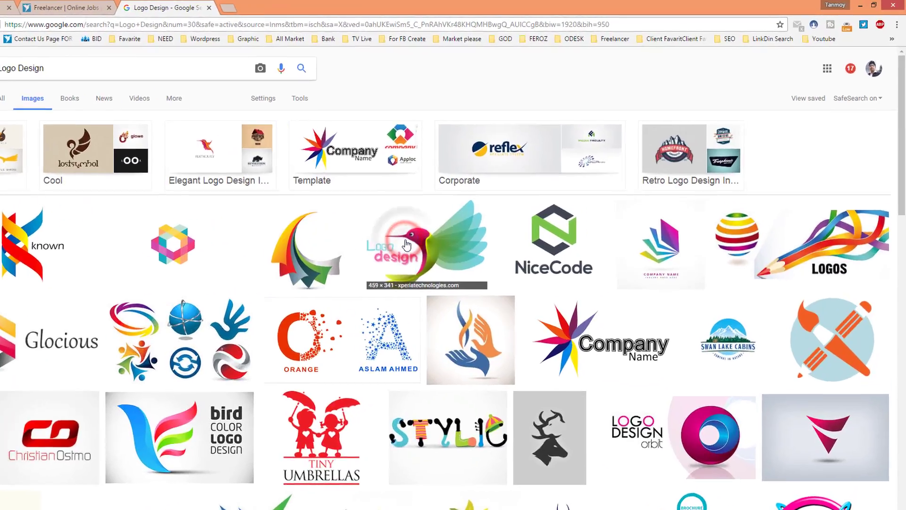
click(450, 223)
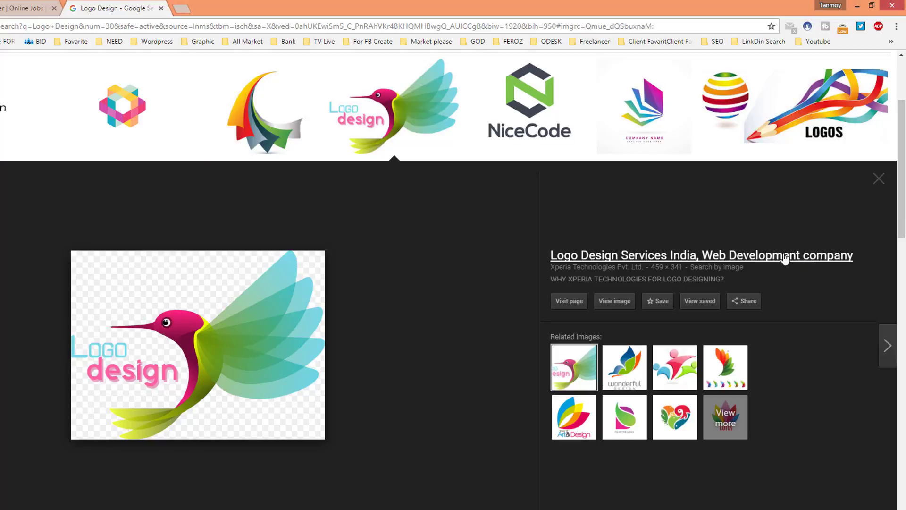
- Open the hummingbird logo at full size in its own Chrome tab
click(615, 303)
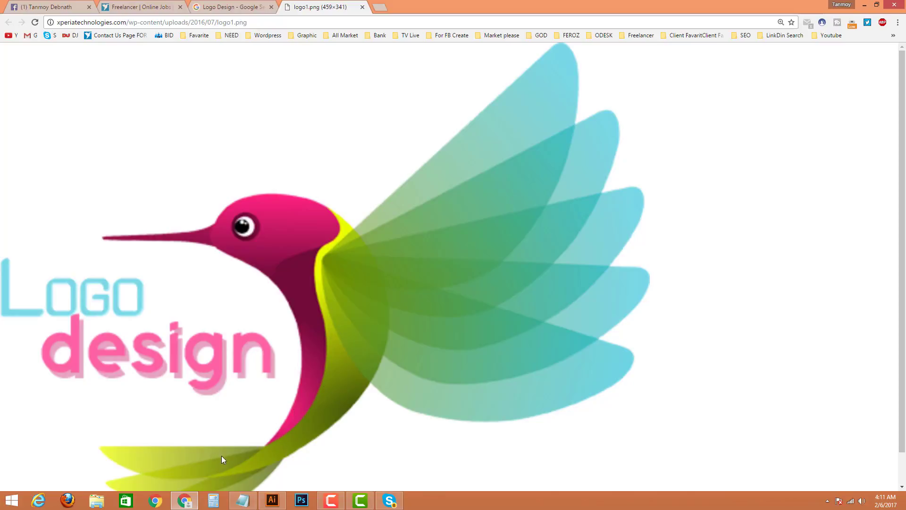
click(353, 374)
- Return to Illustrator, select and deselect all shapes, and pan the artboard left
click(273, 500)
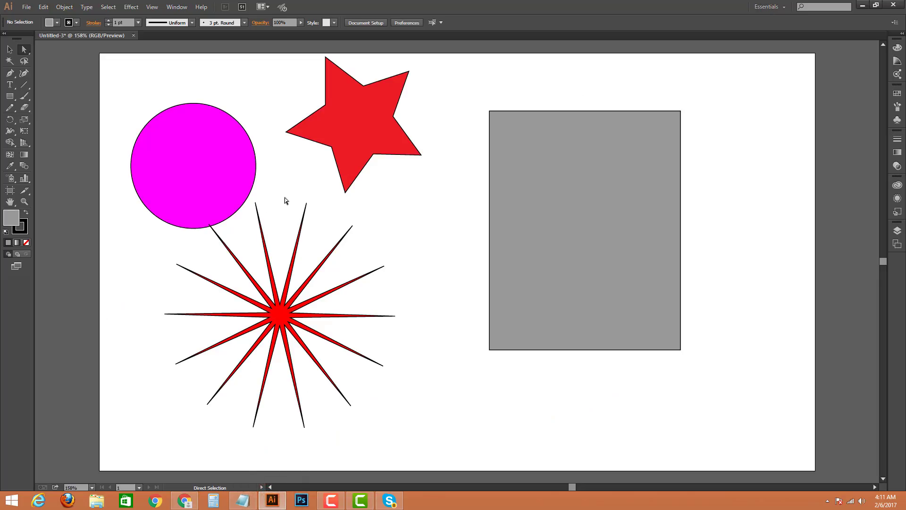
click(24, 48)
drag(126, 73, 703, 414)
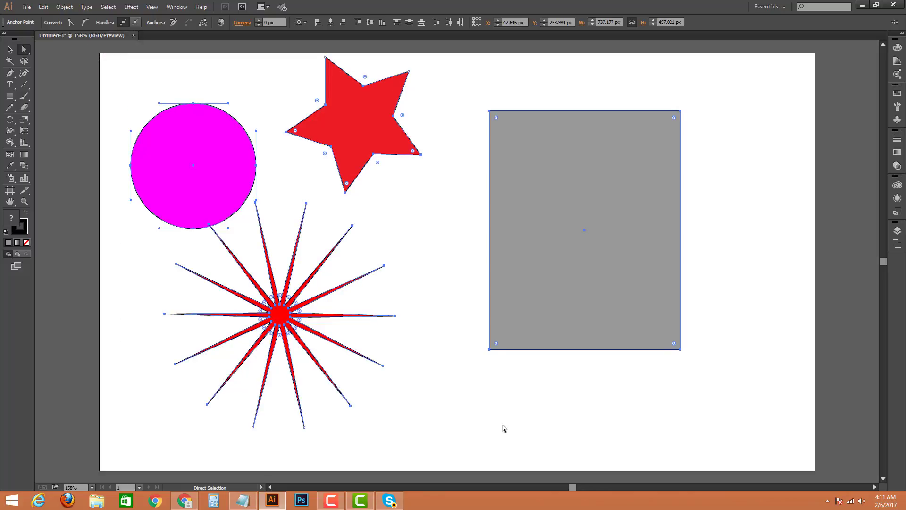
click(457, 426)
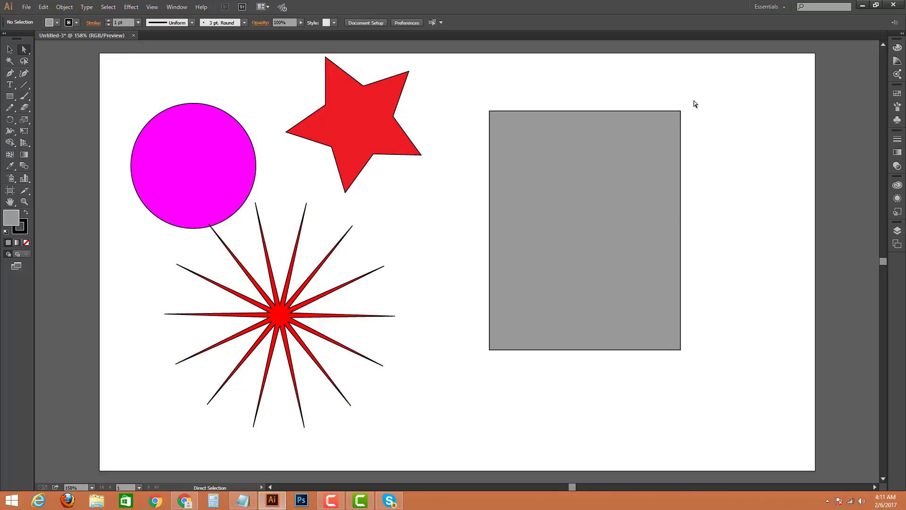
drag(735, 74, 24, 311)
click(245, 302)
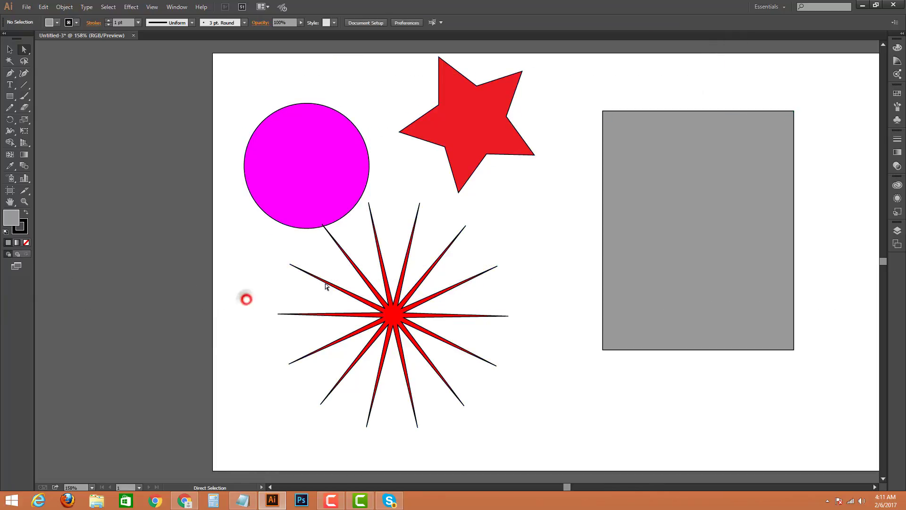
drag(525, 225, 388, 225)
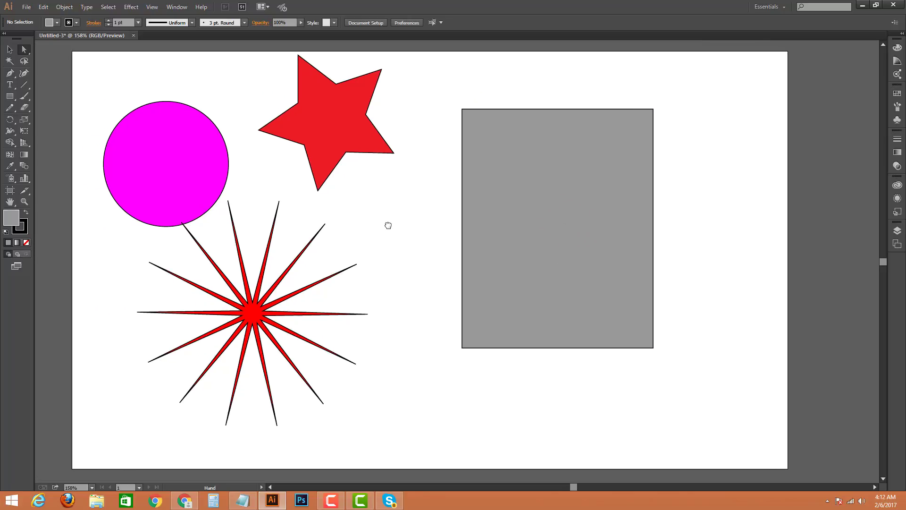
- Marquee-select and deselect all four shapes repeatedly, then select the magenta circle
click(104, 83)
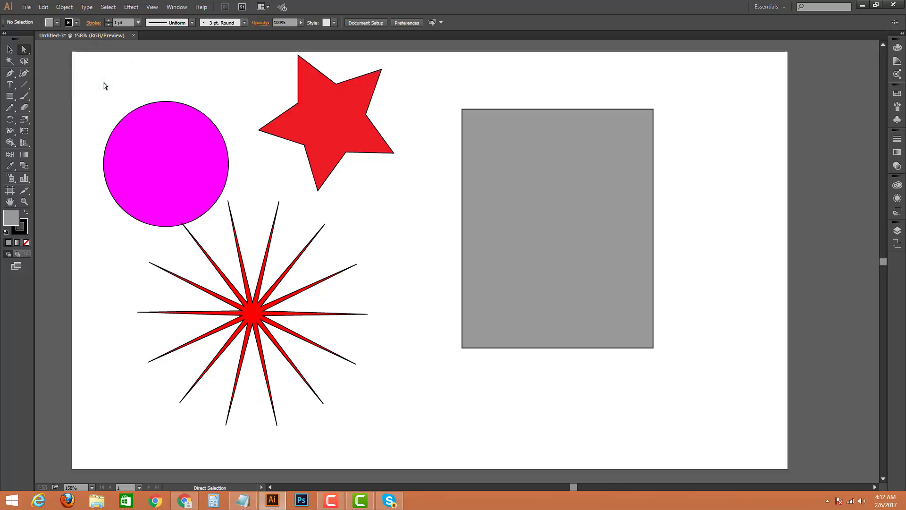
drag(99, 75, 662, 350)
click(467, 391)
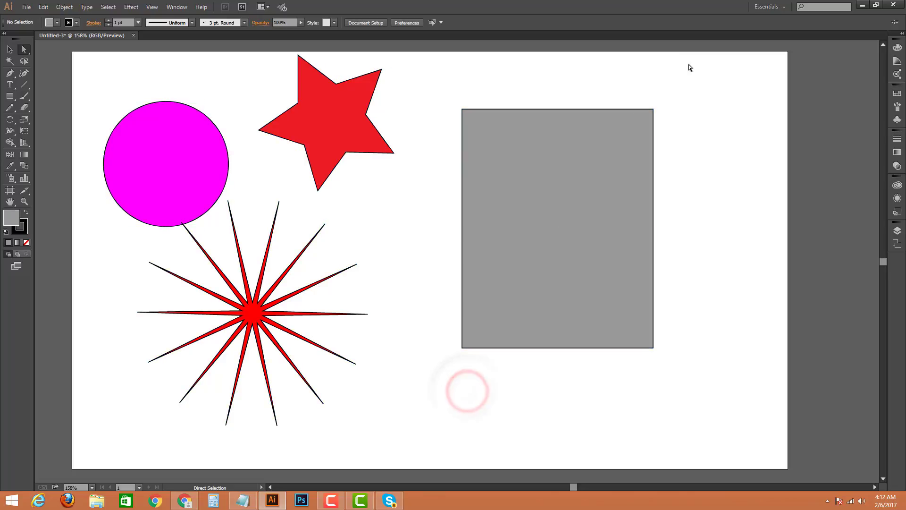
drag(691, 73, 160, 380)
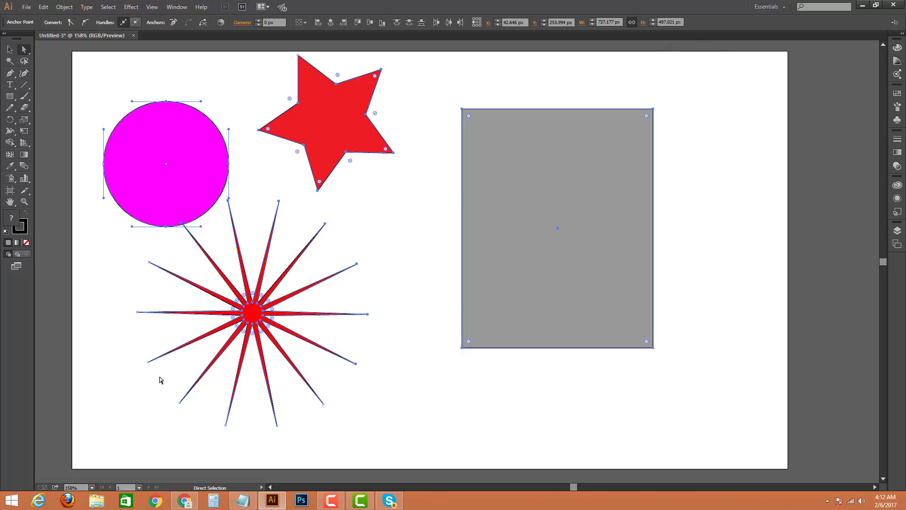
click(95, 77)
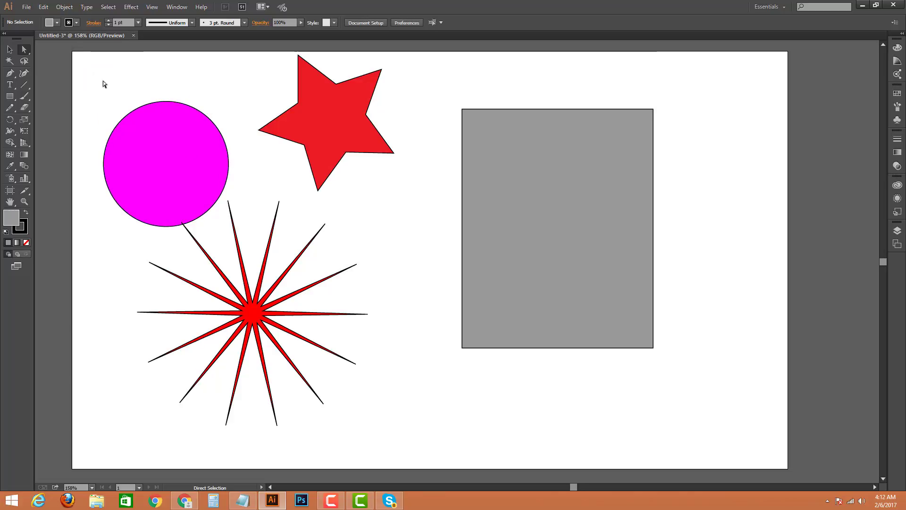
drag(102, 75, 647, 437)
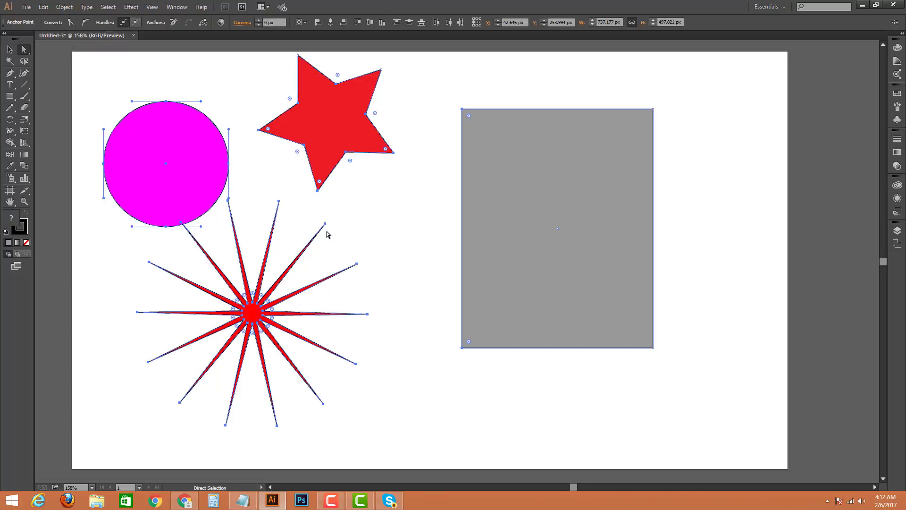
click(355, 402)
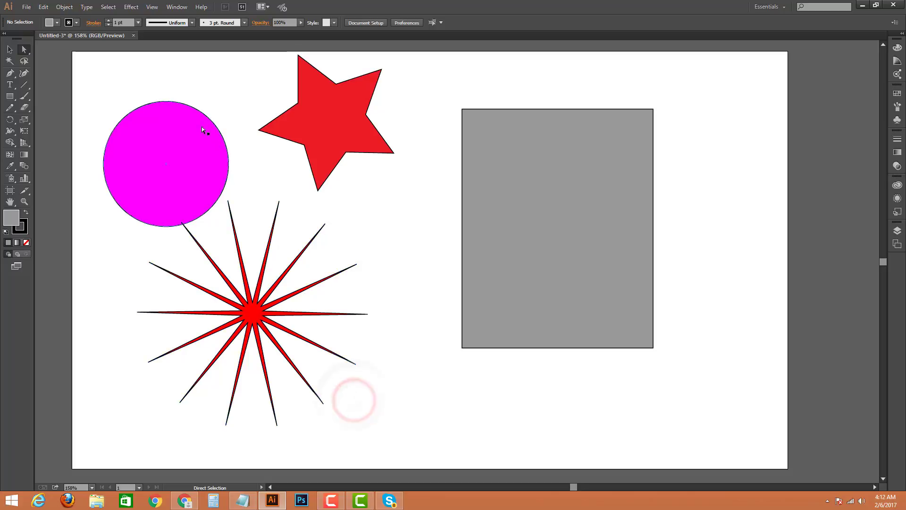
click(155, 146)
- Move the red star onto the circle's edge and select both shapes
click(317, 97)
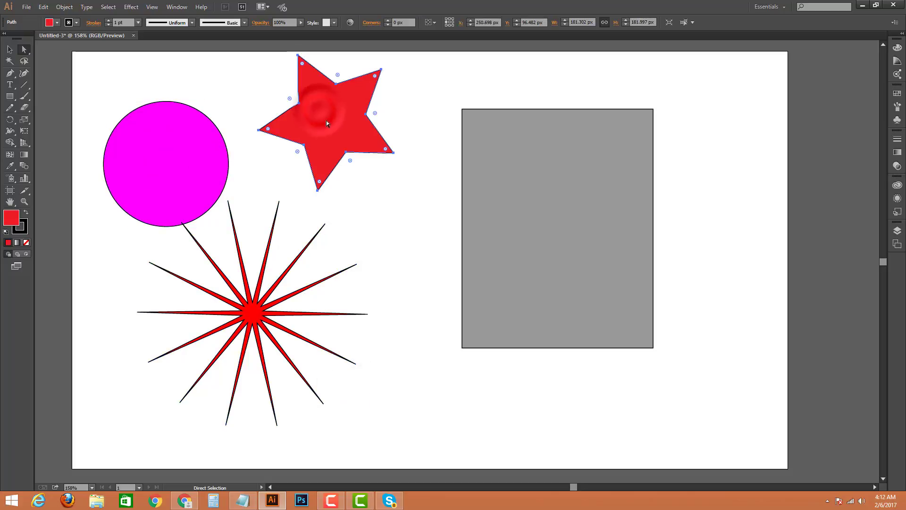
drag(328, 116, 145, 213)
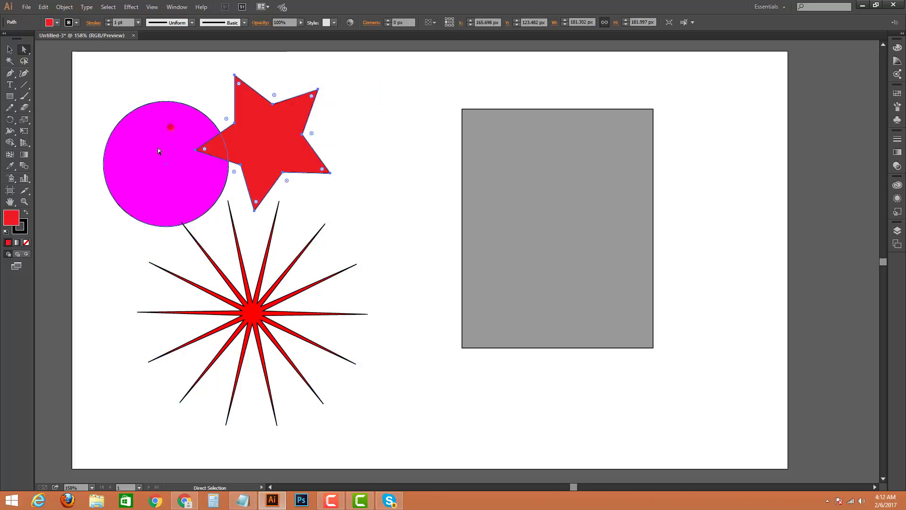
click(170, 127)
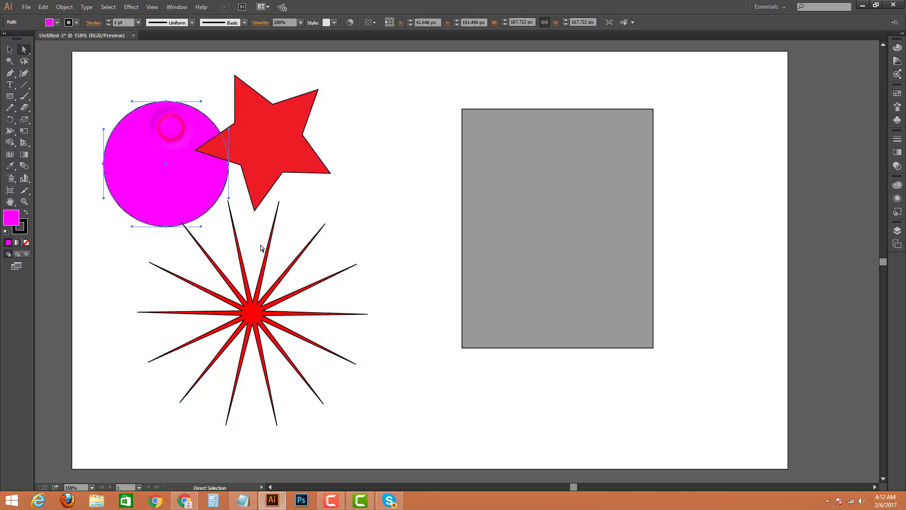
click(264, 110)
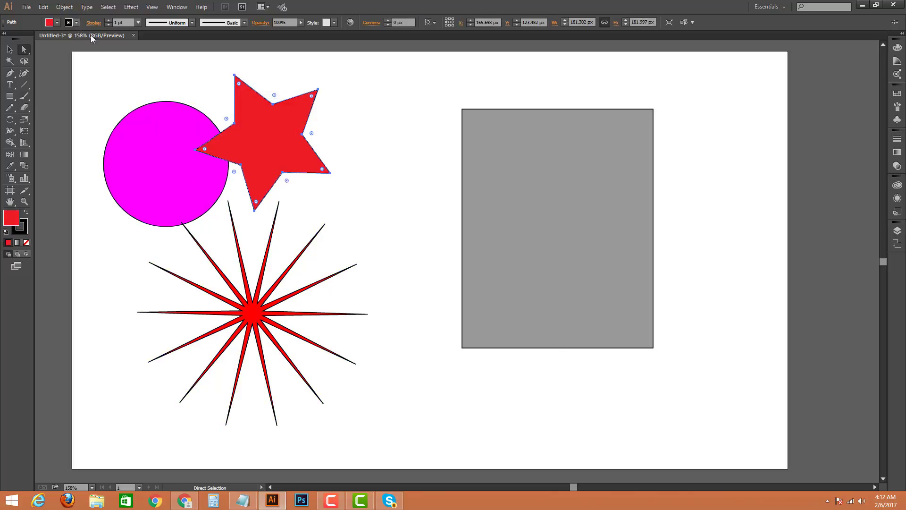
drag(195, 73, 267, 172)
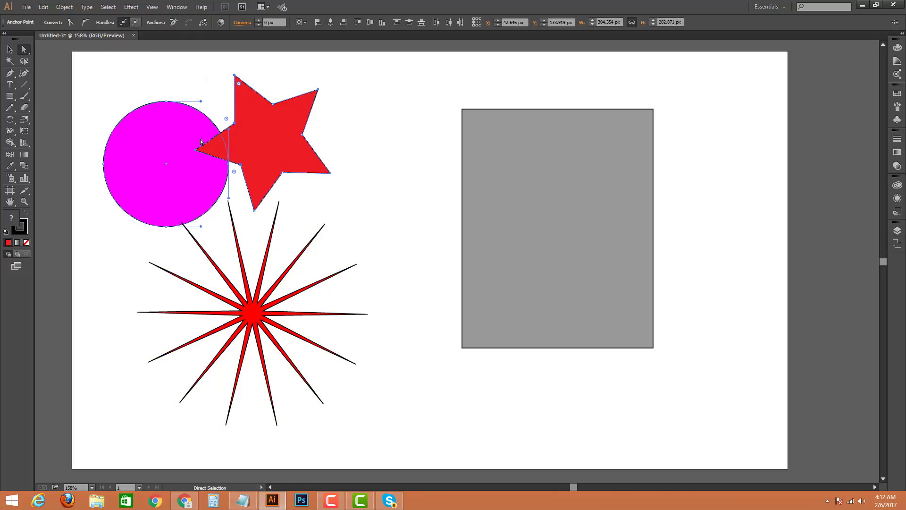
- Fill the circle and star with dark blue #13628E in the Color Picker
double_click(12, 220)
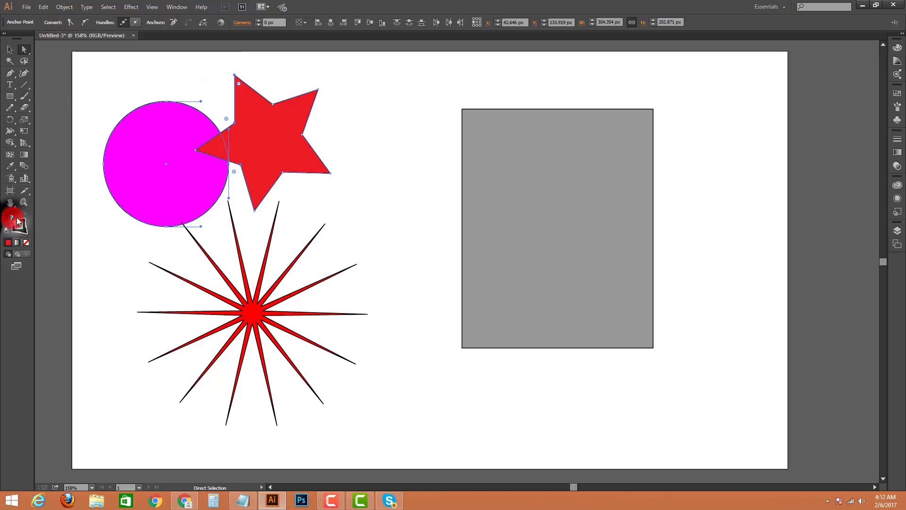
click(538, 241)
click(560, 276)
click(531, 276)
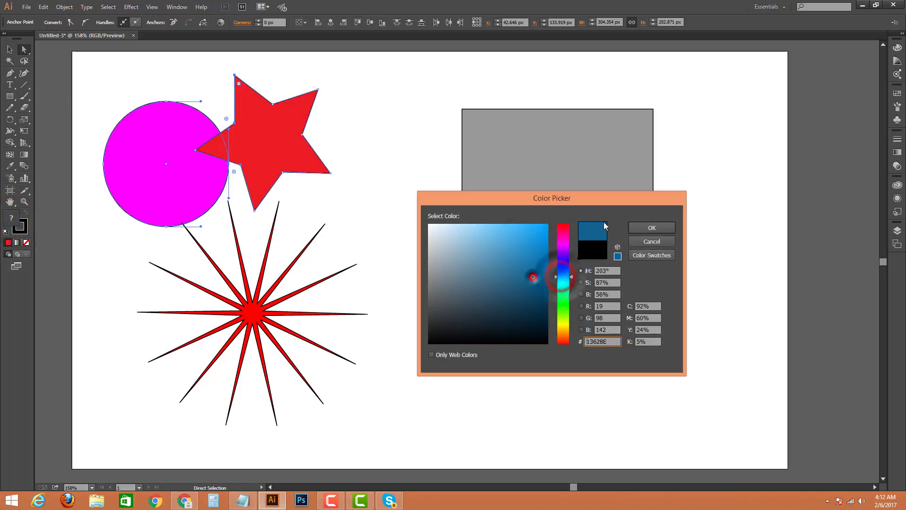
click(642, 227)
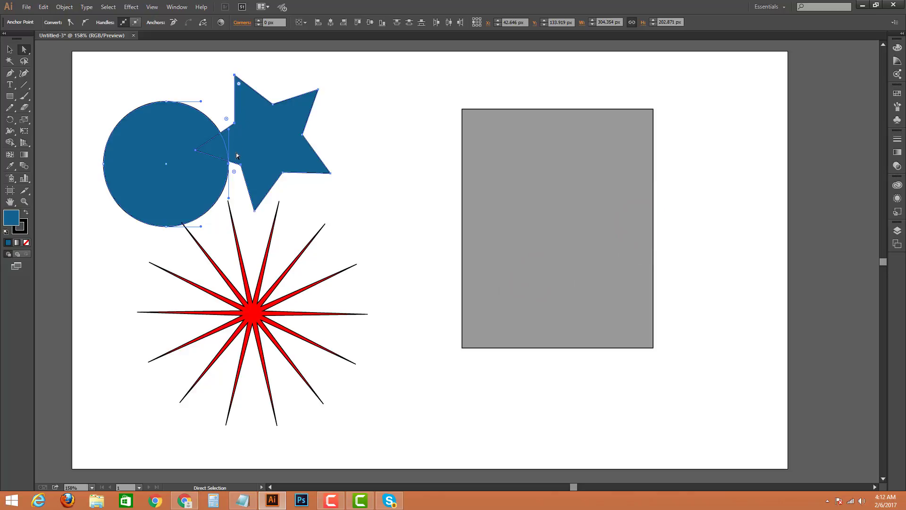
click(125, 301)
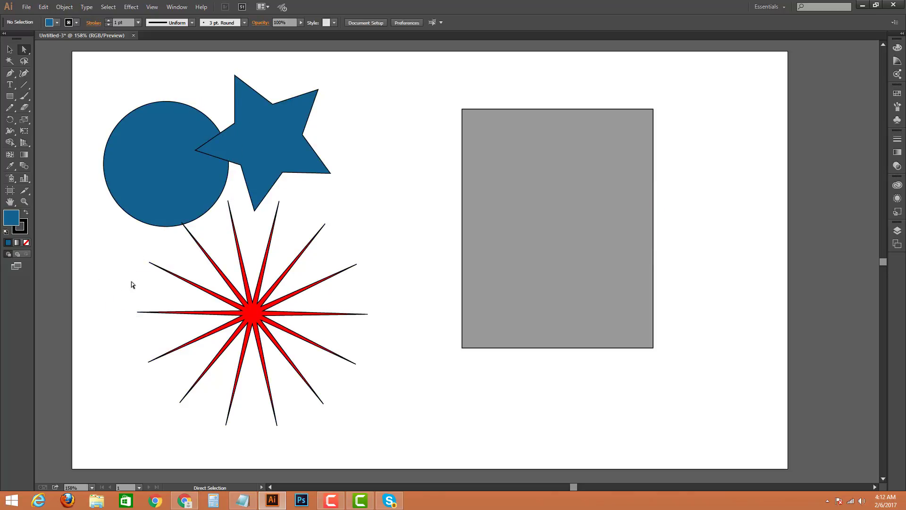
- Move the blue circle onto the grey rectangle and send the rectangle to back
click(510, 197)
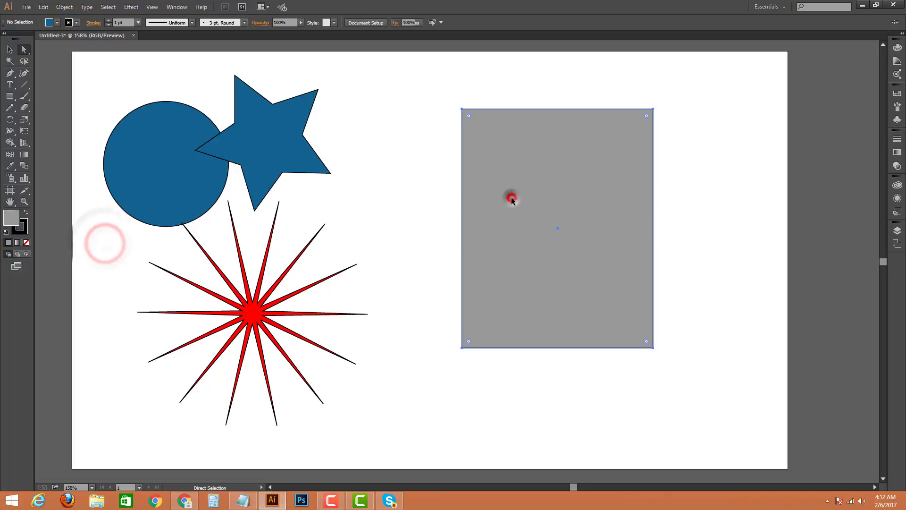
click(152, 139)
drag(154, 168, 566, 248)
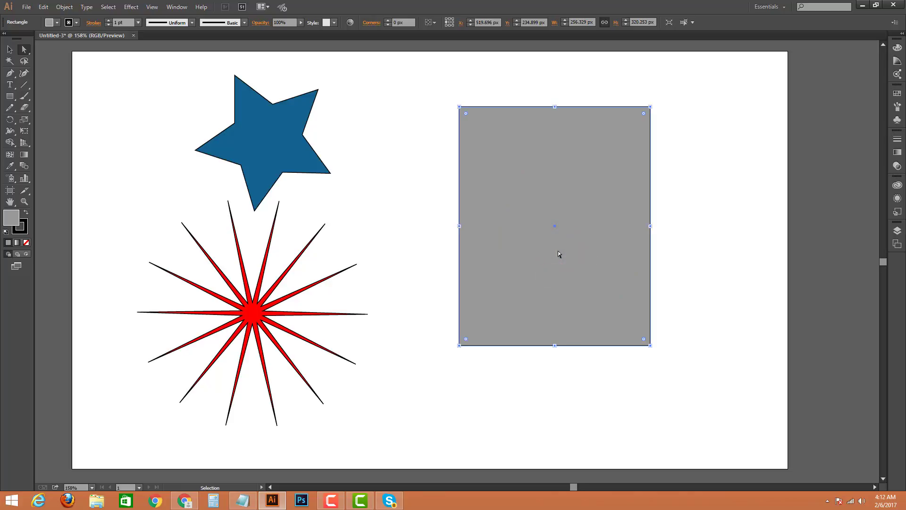
key(ctrl+shift+bracketleft)
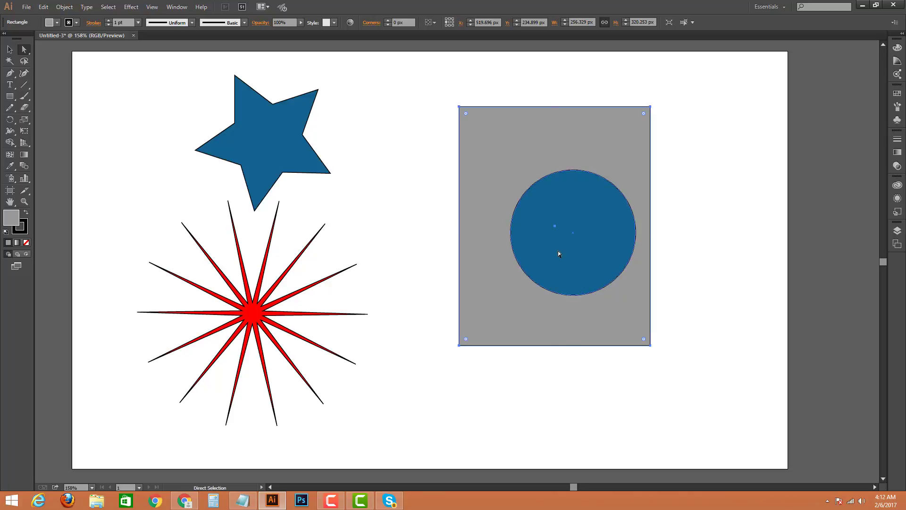
- Nudge the blue circle left and up until it sits centred in the rectangle
click(585, 266)
drag(579, 196, 563, 192)
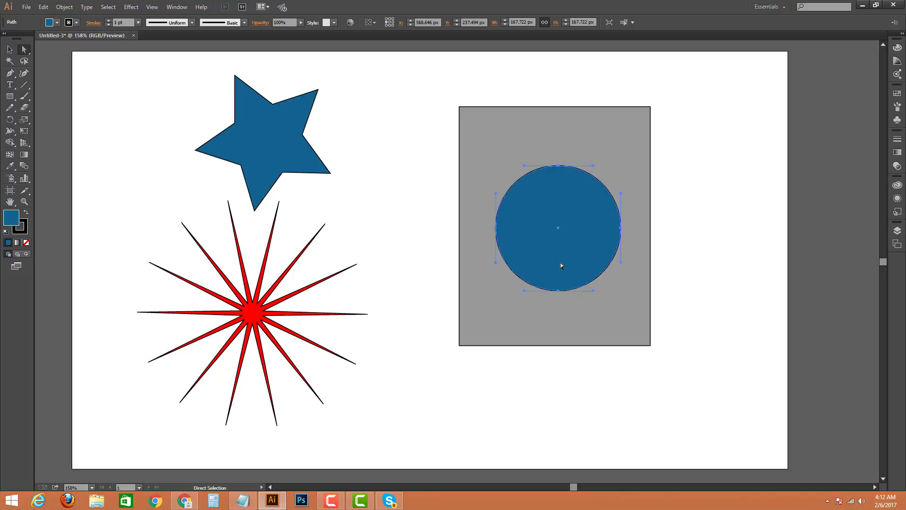
drag(566, 264, 558, 265)
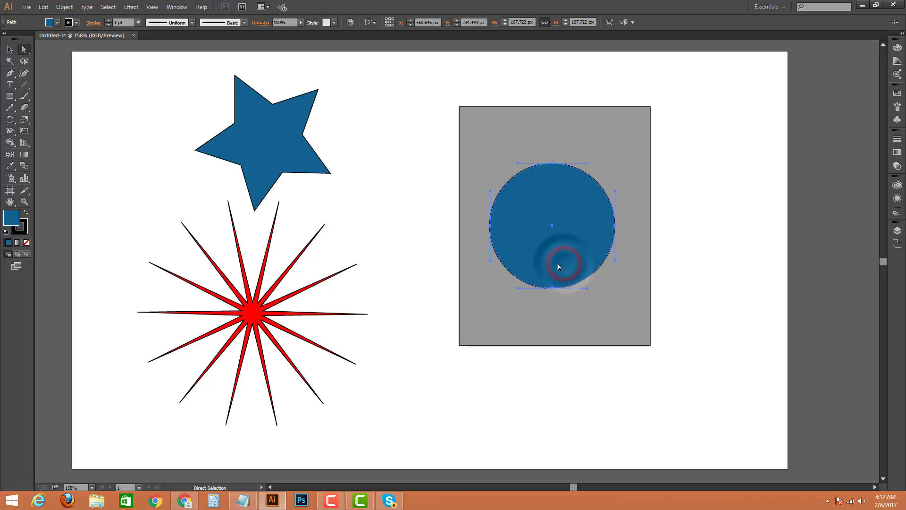
click(559, 264)
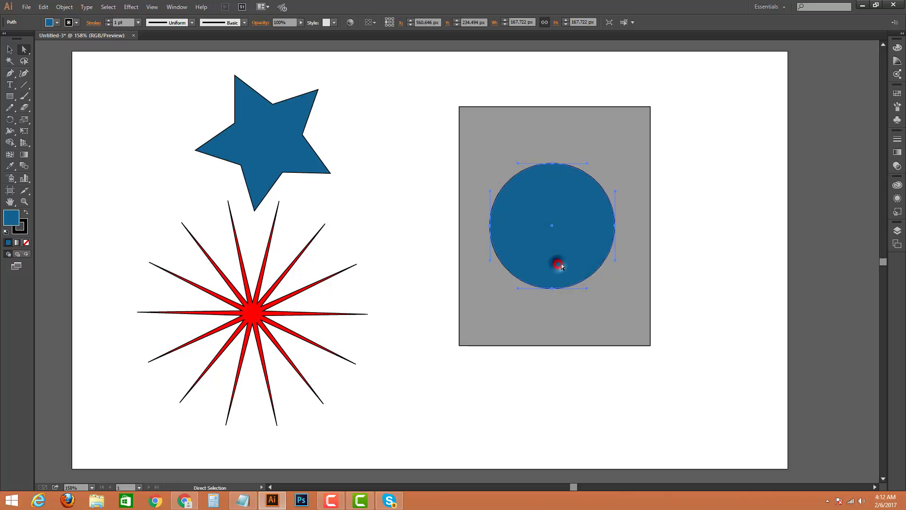
click(403, 143)
click(536, 242)
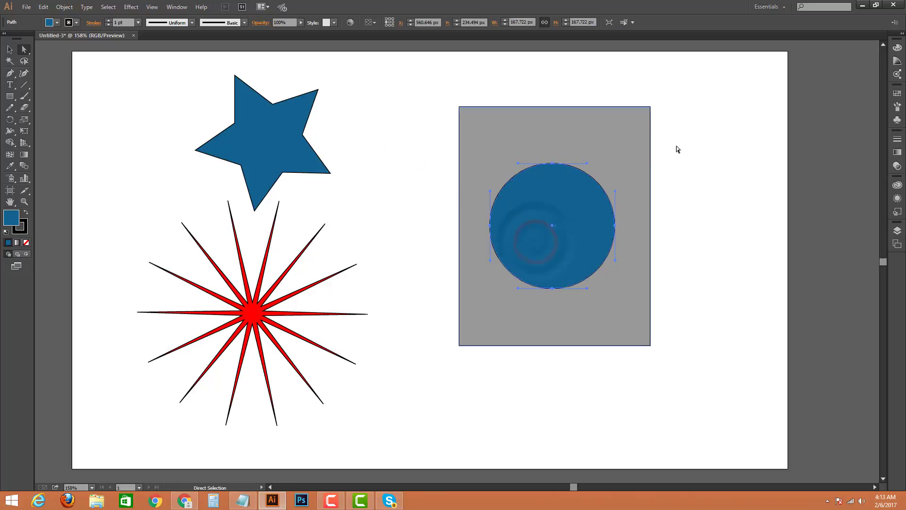
drag(711, 98, 566, 245)
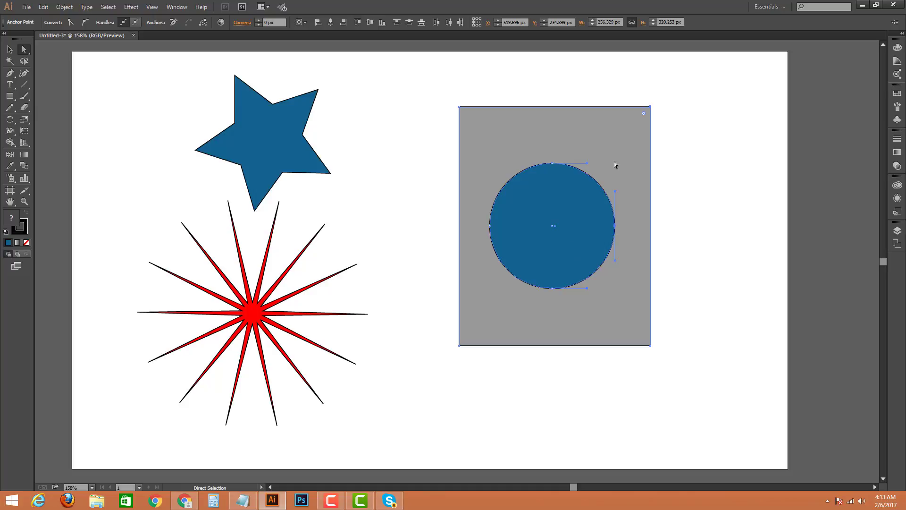
- Reposition the grey rectangle, then move the blue circle left inside it
drag(620, 152, 790, 137)
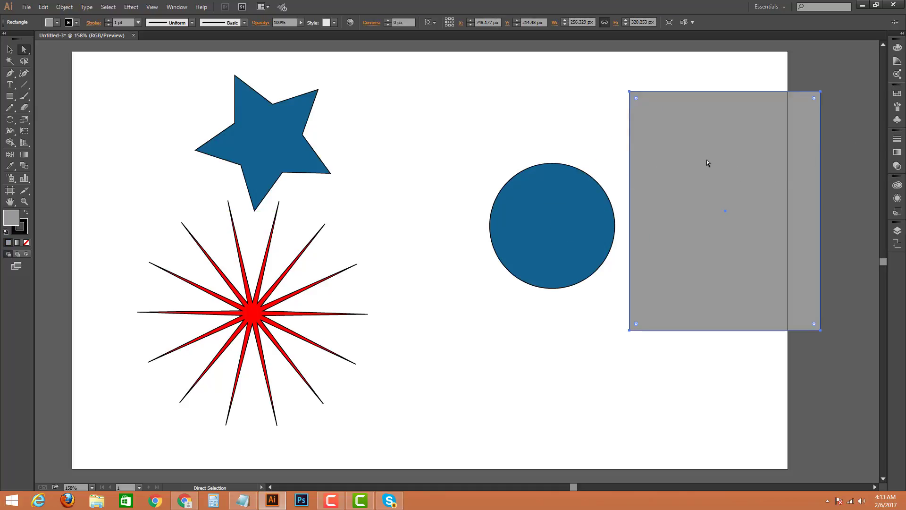
drag(700, 161, 437, 155)
drag(468, 249, 520, 270)
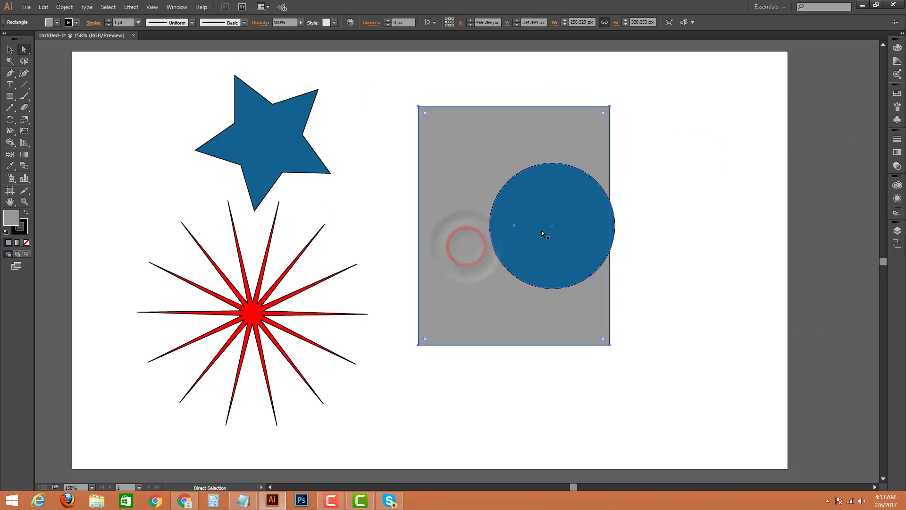
click(572, 209)
mouse_move(558, 191)
mouse_down()
mouse_move(793, 203)
mouse_move(557, 194)
mouse_up()
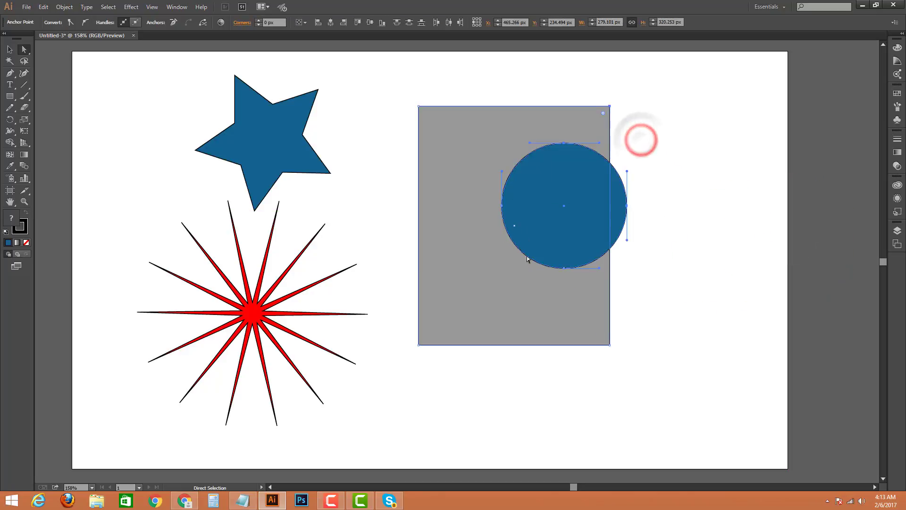
drag(547, 228, 493, 248)
click(494, 373)
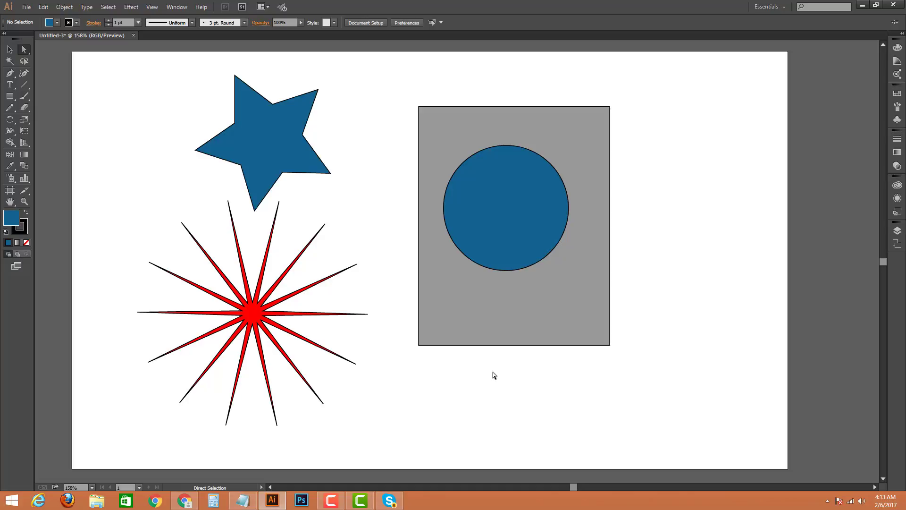
- Shift the grey rectangle up and left and nudge the circle slightly upward
click(467, 138)
drag(447, 139, 433, 118)
mouse_move(520, 223)
mouse_down()
mouse_move(528, 231)
mouse_move(530, 220)
mouse_up()
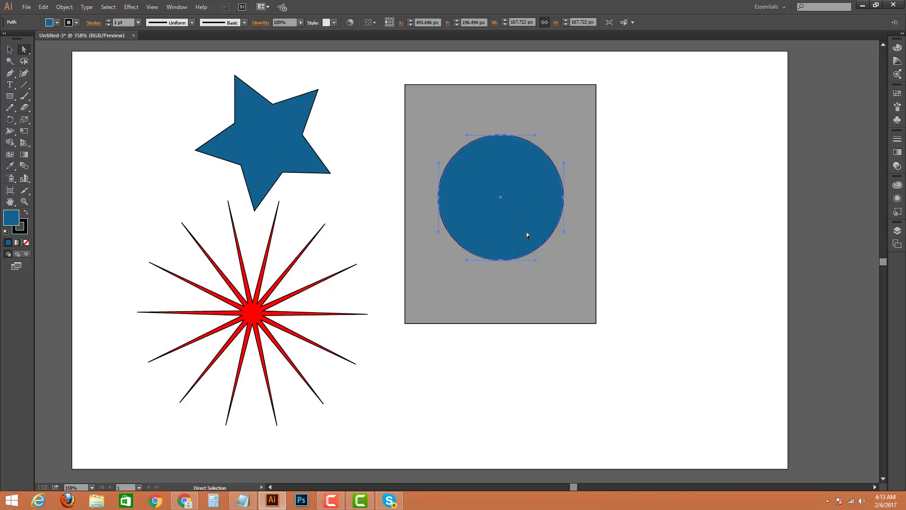
- Alternate selecting the grey rectangle and blue circle with clicks and marquee drags
click(537, 300)
click(525, 373)
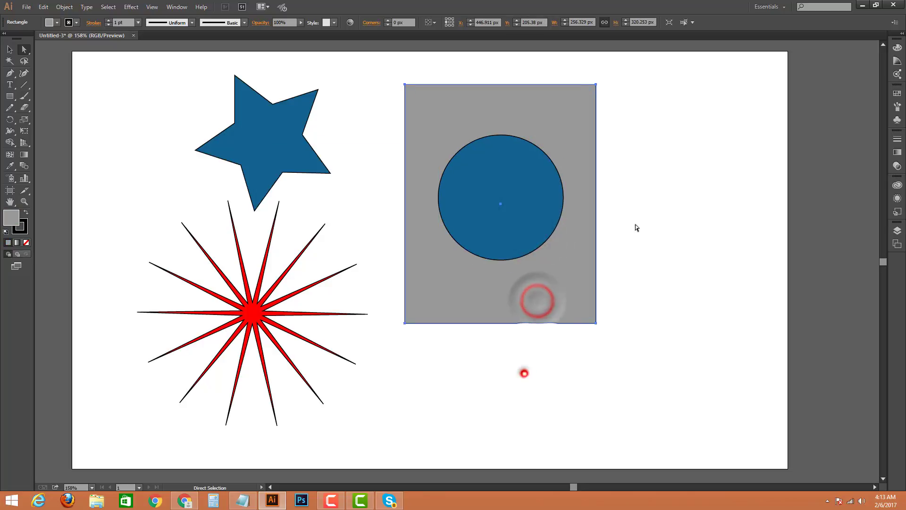
drag(677, 115, 493, 324)
click(490, 378)
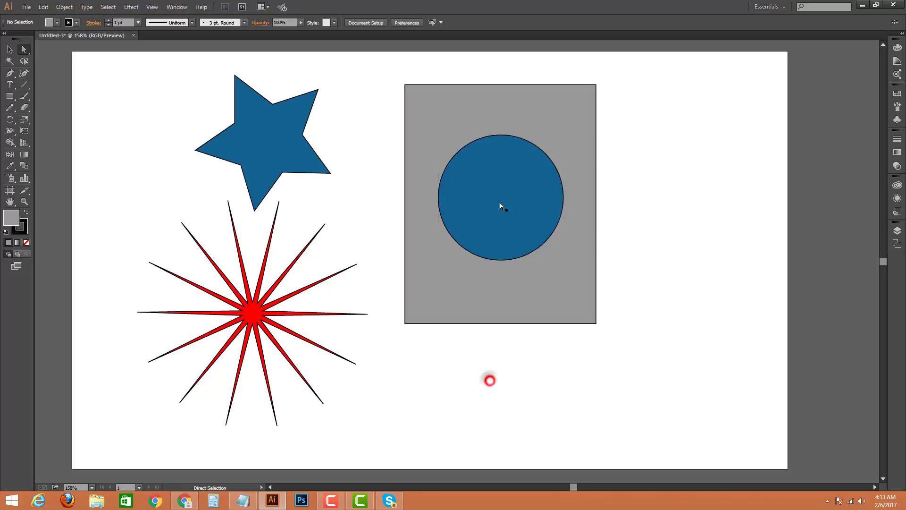
click(477, 191)
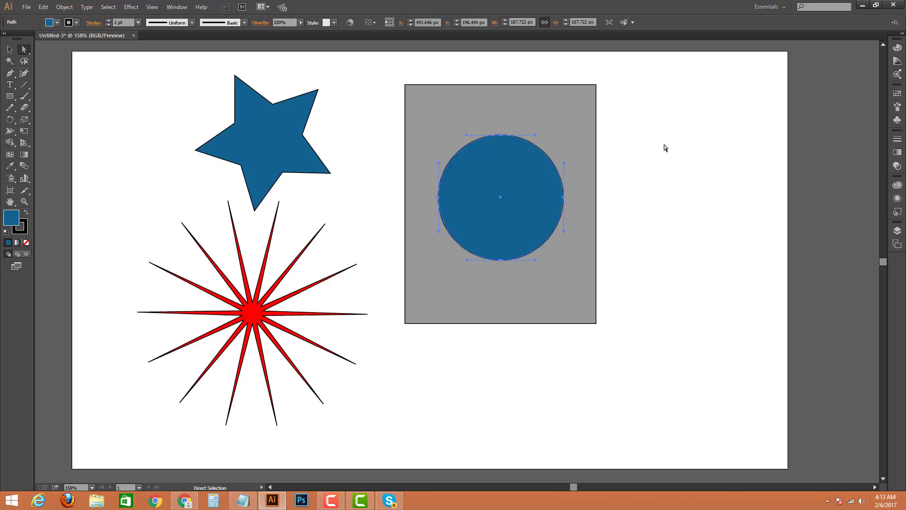
click(664, 145)
click(486, 189)
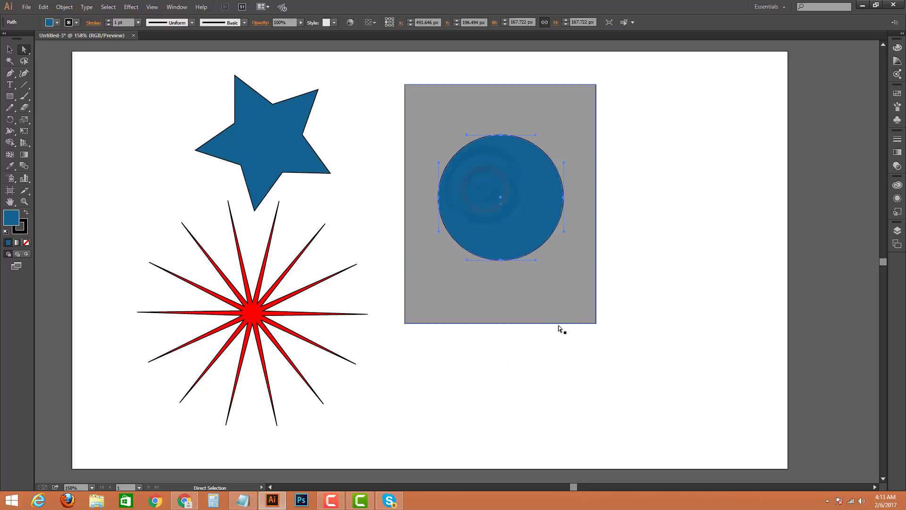
click(538, 313)
drag(694, 122, 489, 316)
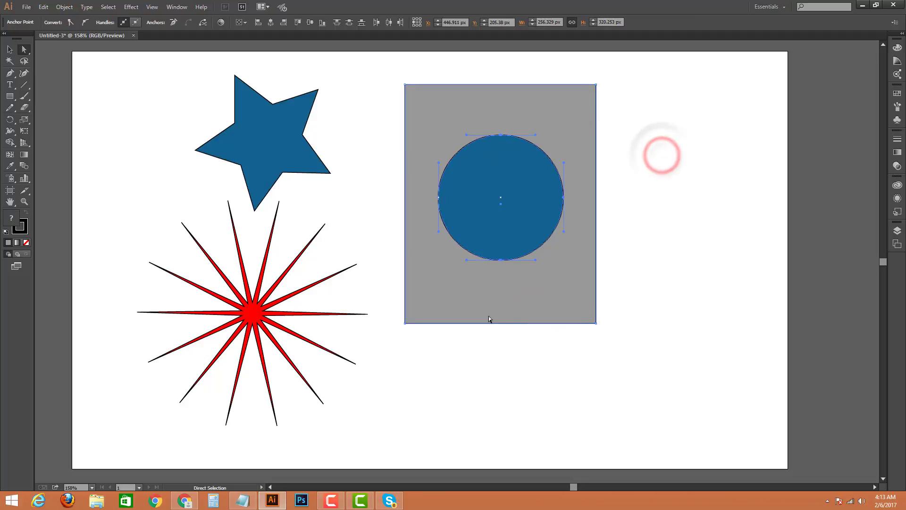
- Select the whole grey rectangle on its own and bring up the Object menu
click(588, 105)
drag(645, 91, 525, 135)
click(491, 213)
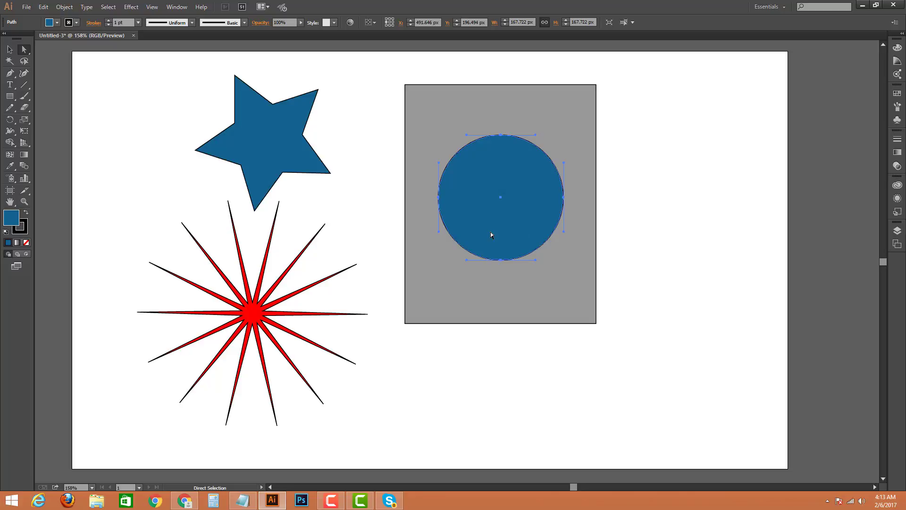
click(664, 136)
drag(644, 84, 486, 152)
click(455, 112)
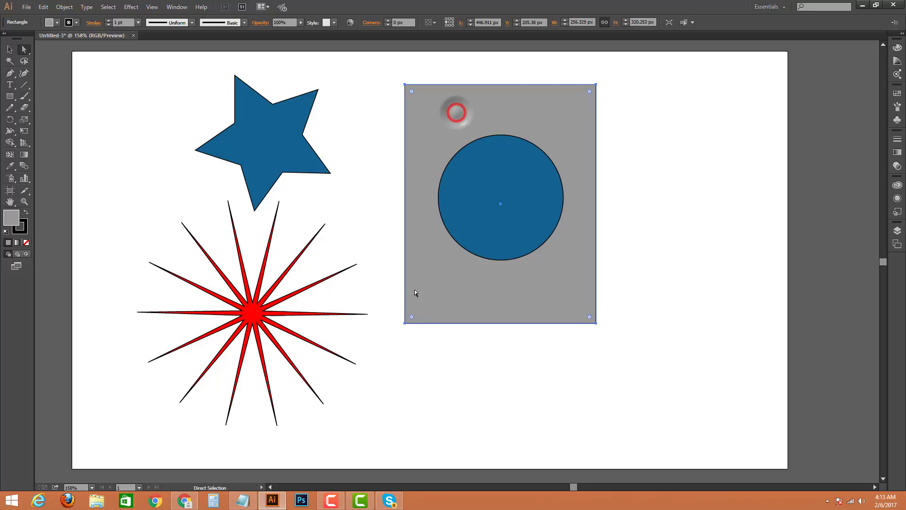
click(500, 302)
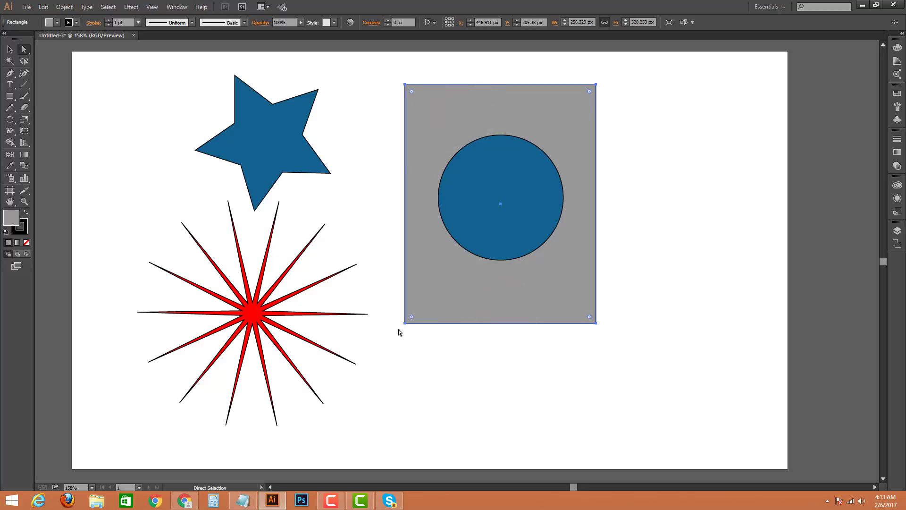
click(449, 115)
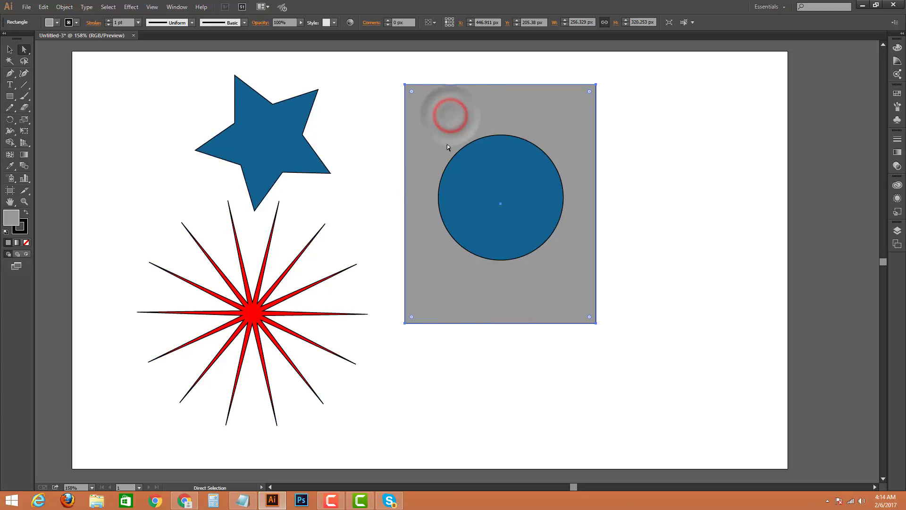
click(484, 74)
click(431, 129)
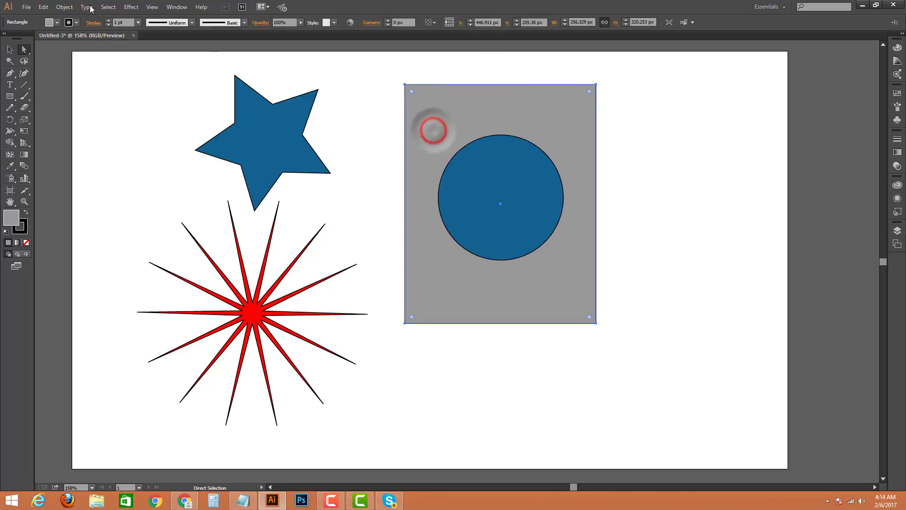
click(110, 11)
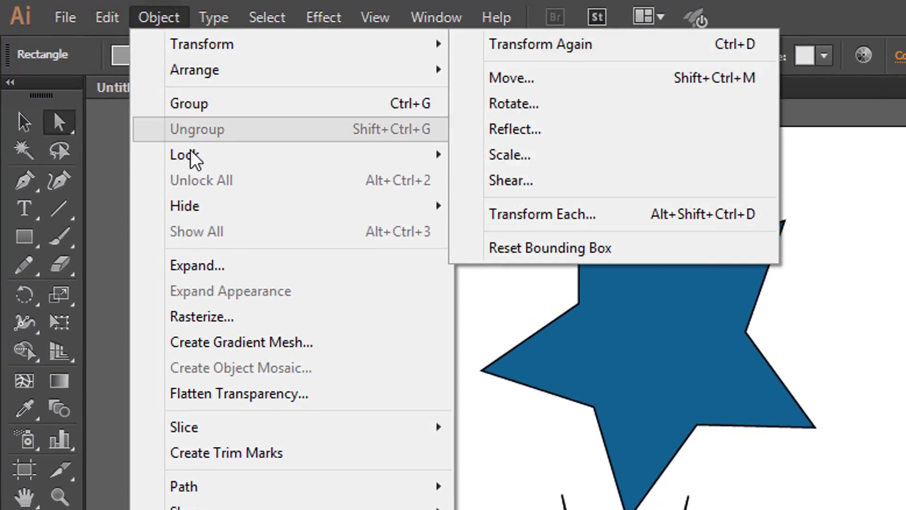
- Leave Object > Lock > Selection unused, clear the selection and reselect the grey rectangle
mouse_move(195, 155)
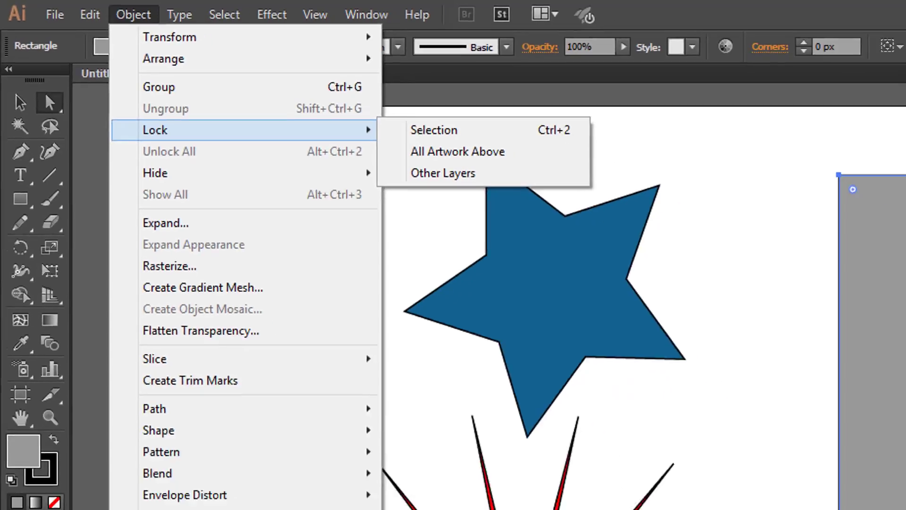
click(542, 75)
click(763, 144)
click(554, 111)
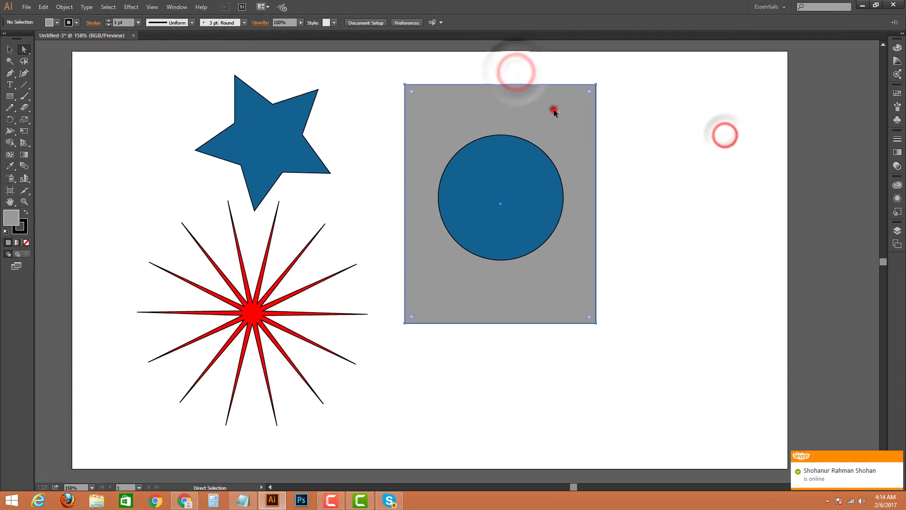
click(555, 112)
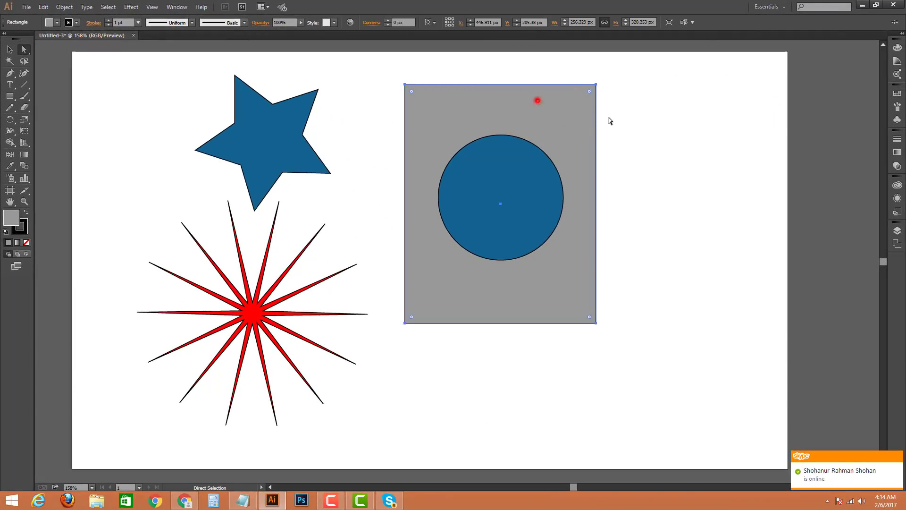
click(663, 108)
click(507, 114)
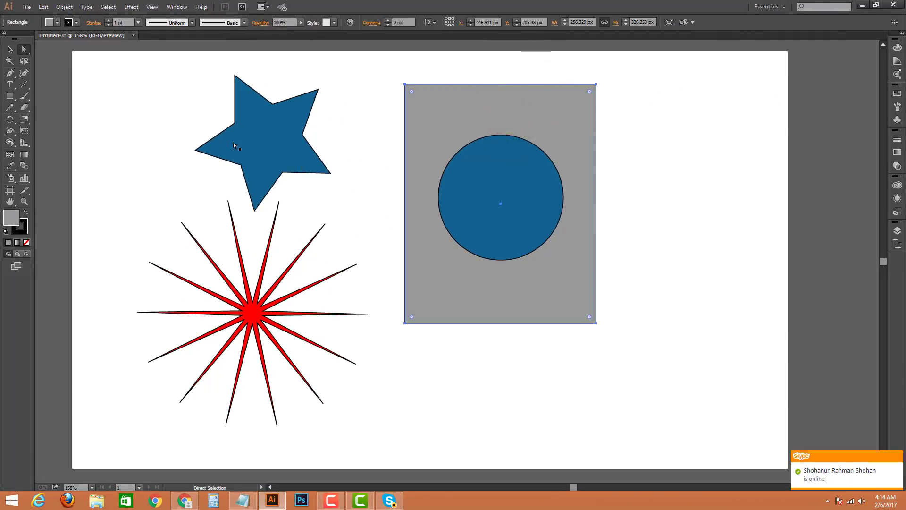
- Lock the grey rectangle with Object > Lock > Selection
click(64, 7)
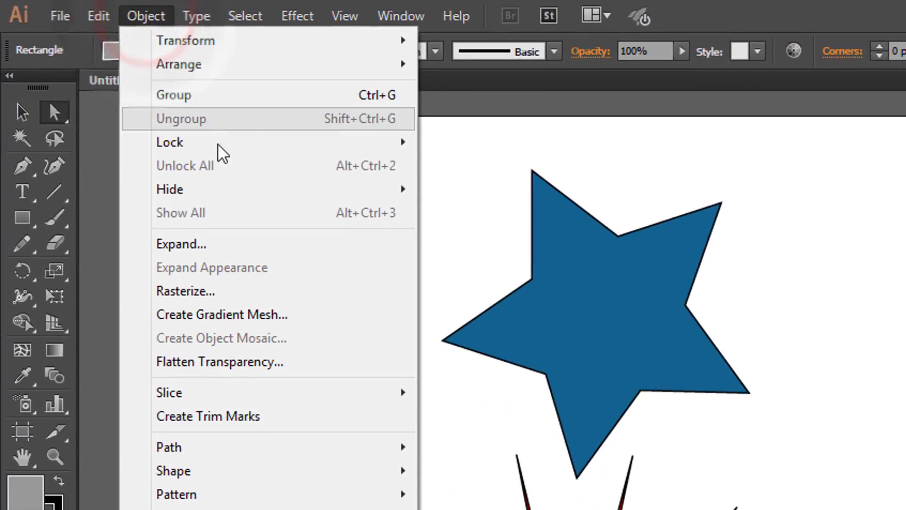
click(213, 144)
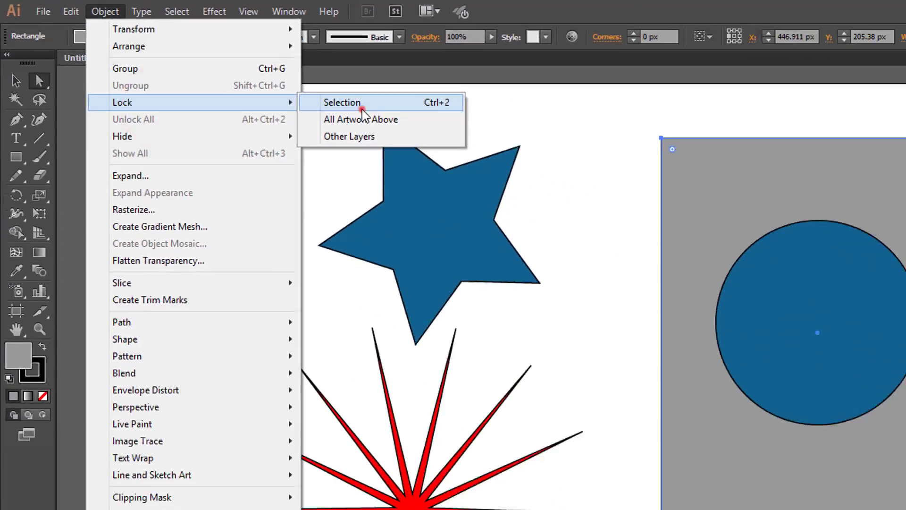
click(455, 141)
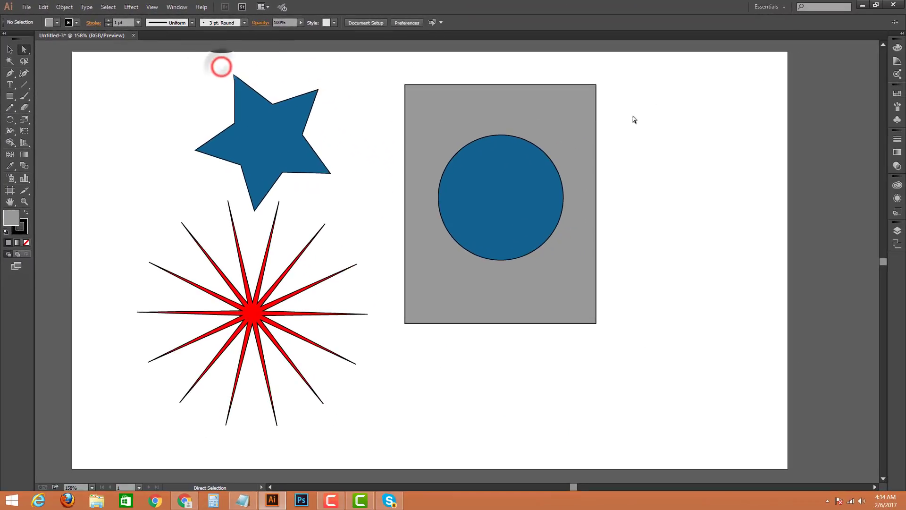
- Confirm the locked rectangle can't be selected by clicks or marquee drags along its edge
click(710, 112)
drag(674, 92, 439, 162)
click(505, 110)
drag(647, 68, 380, 131)
click(431, 101)
drag(443, 91, 633, 66)
drag(520, 95, 609, 75)
drag(551, 95, 446, 97)
drag(445, 77, 528, 115)
drag(401, 87, 497, 104)
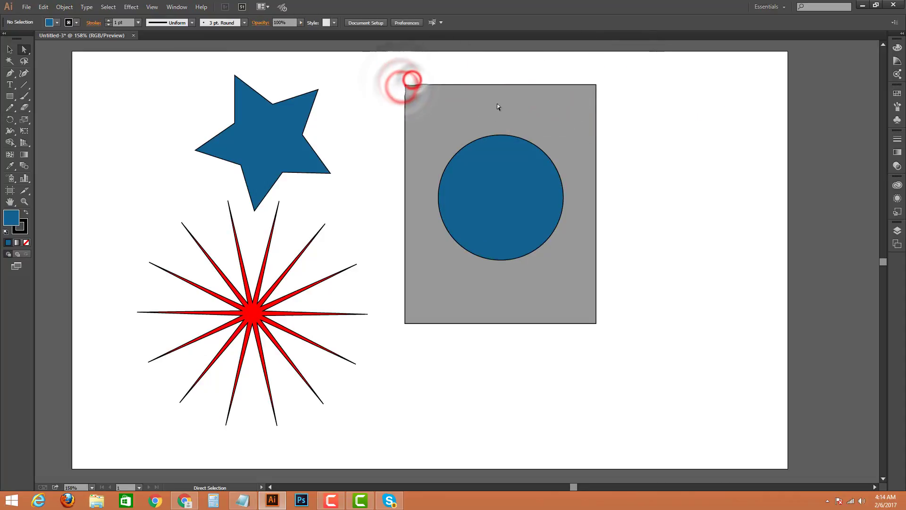
drag(599, 89, 528, 101)
drag(539, 89, 609, 111)
drag(502, 91, 609, 68)
drag(565, 97, 609, 78)
drag(557, 105, 585, 90)
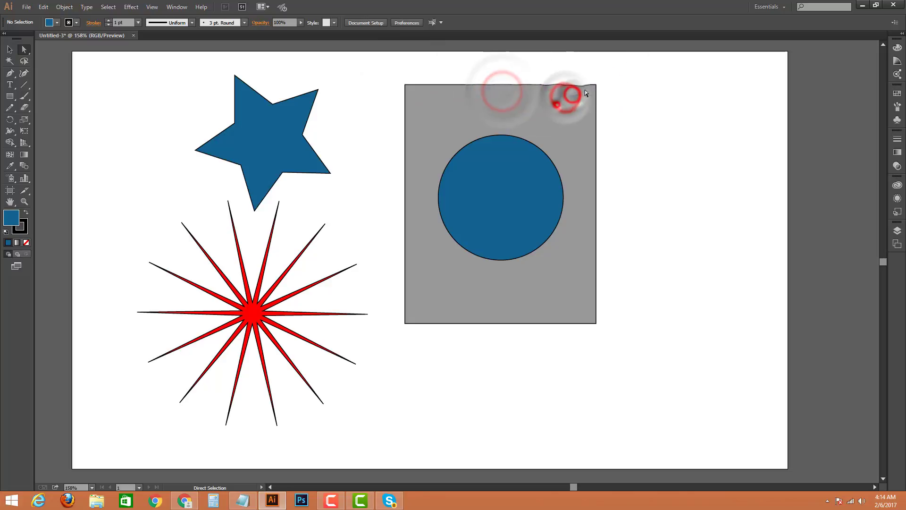
click(536, 102)
click(504, 100)
click(422, 108)
click(437, 102)
click(411, 102)
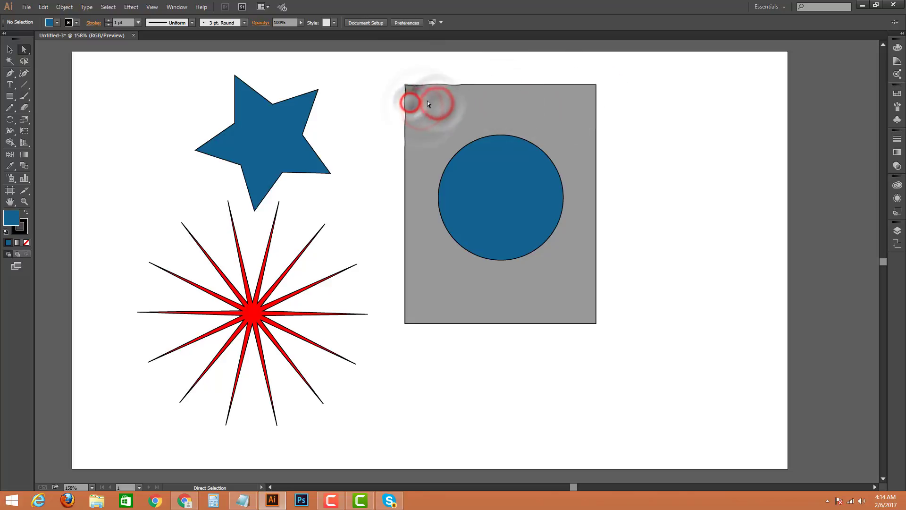
click(416, 100)
drag(422, 92, 454, 64)
drag(431, 109, 522, 127)
drag(475, 97, 556, 88)
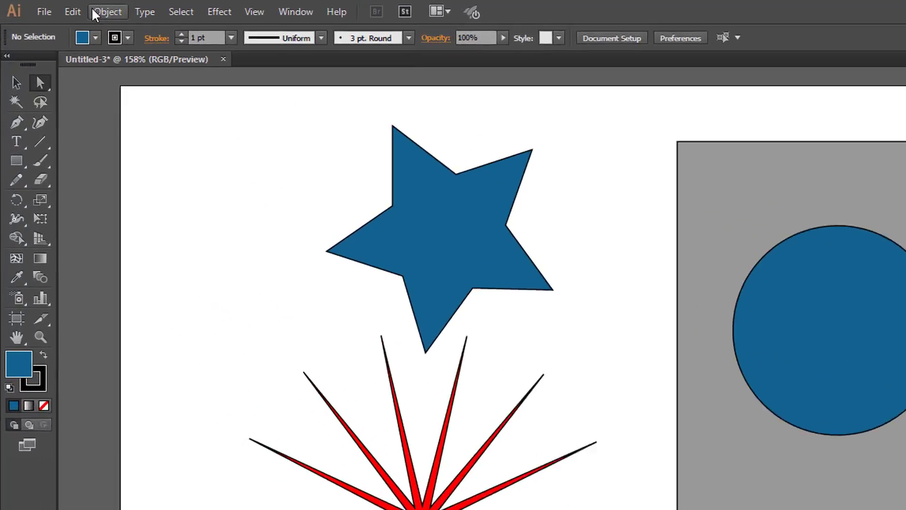
click(67, 7)
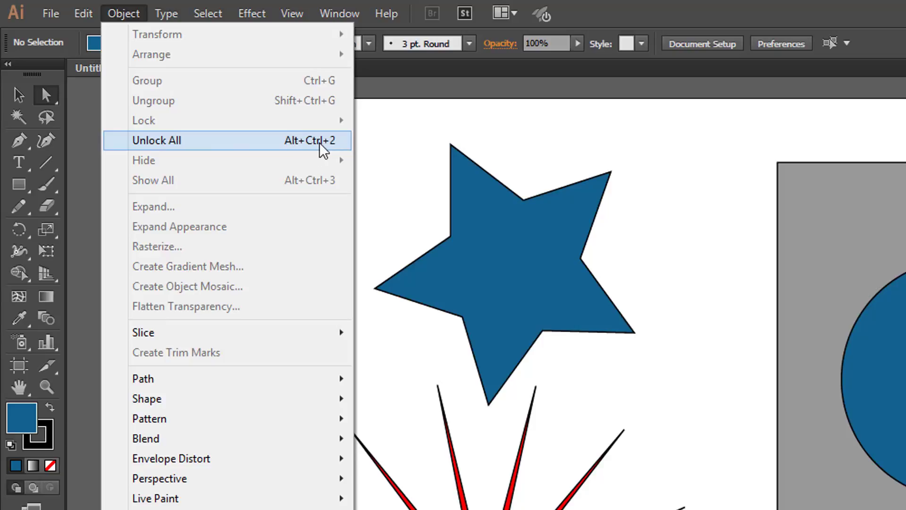
- Unlock all artwork with Object > Unlock All and clear the selection
click(180, 140)
click(841, 207)
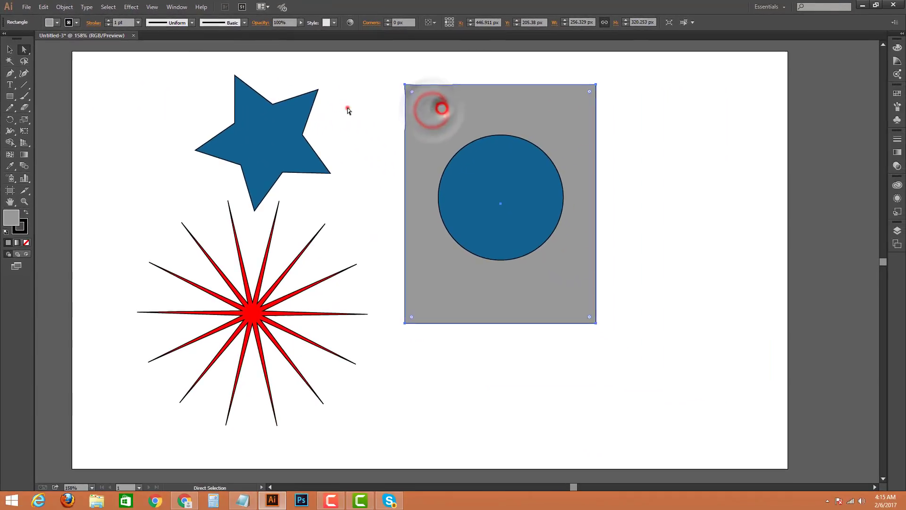
click(346, 108)
click(168, 105)
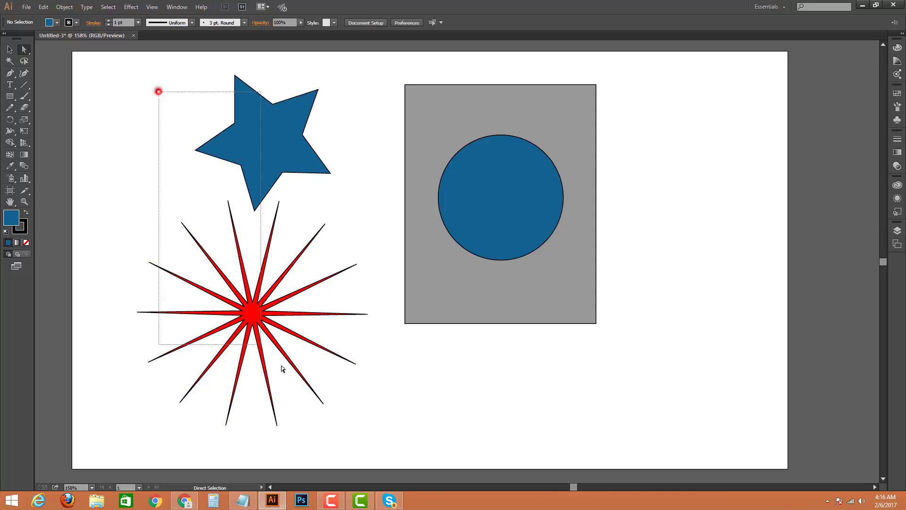
- Test selecting the blue star, red starburst, then all shapes with clicks and marquees
drag(281, 366, 336, 416)
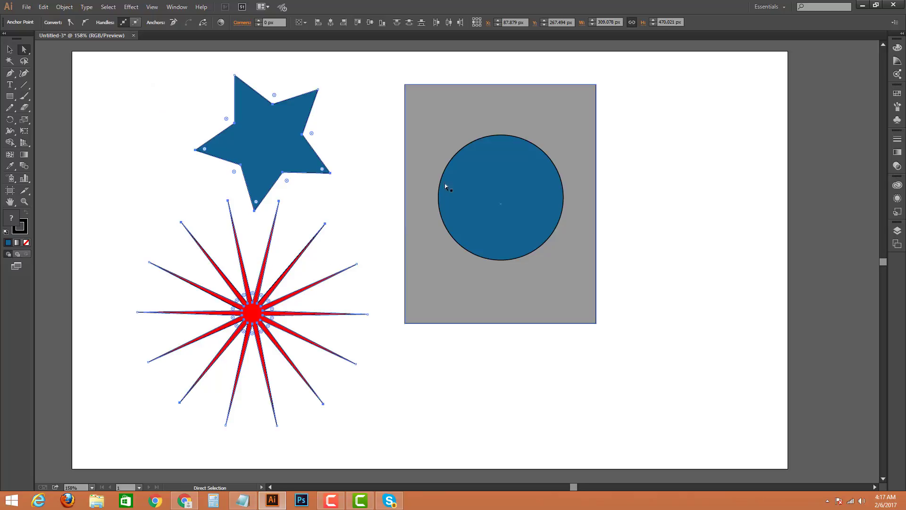
click(679, 136)
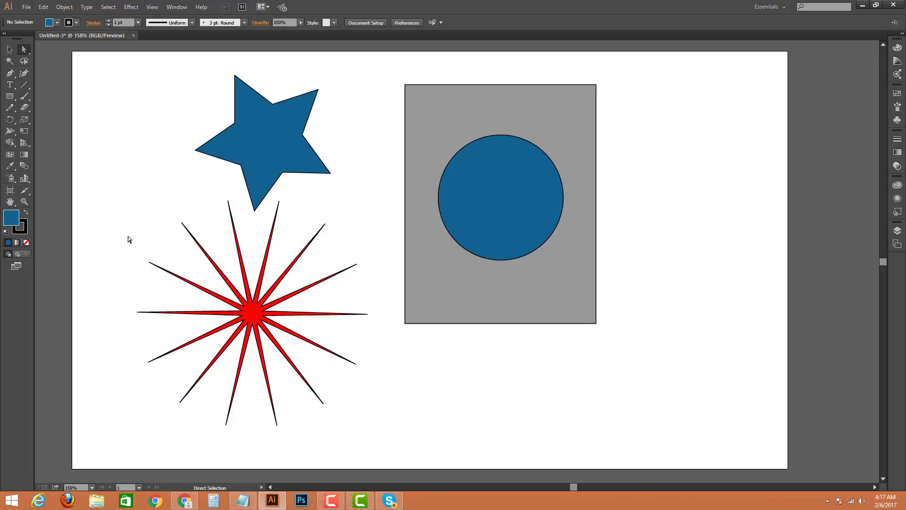
drag(110, 215, 350, 384)
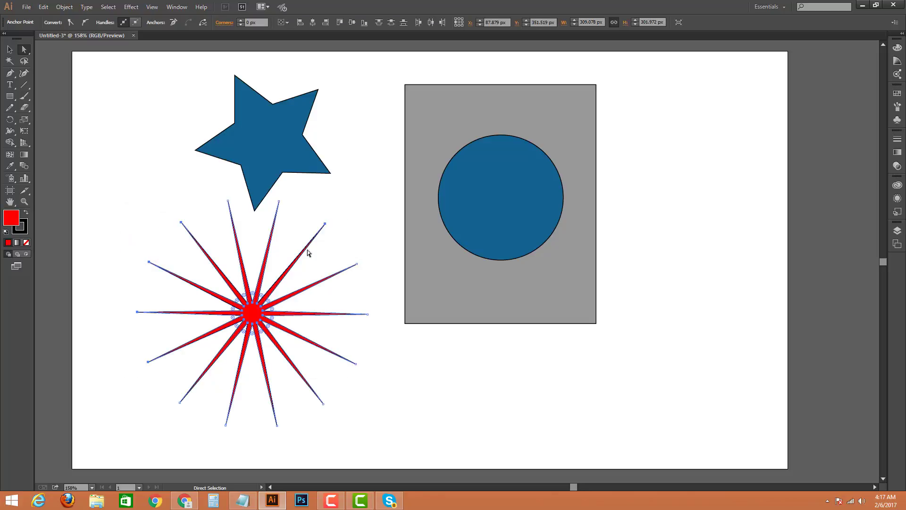
click(262, 122)
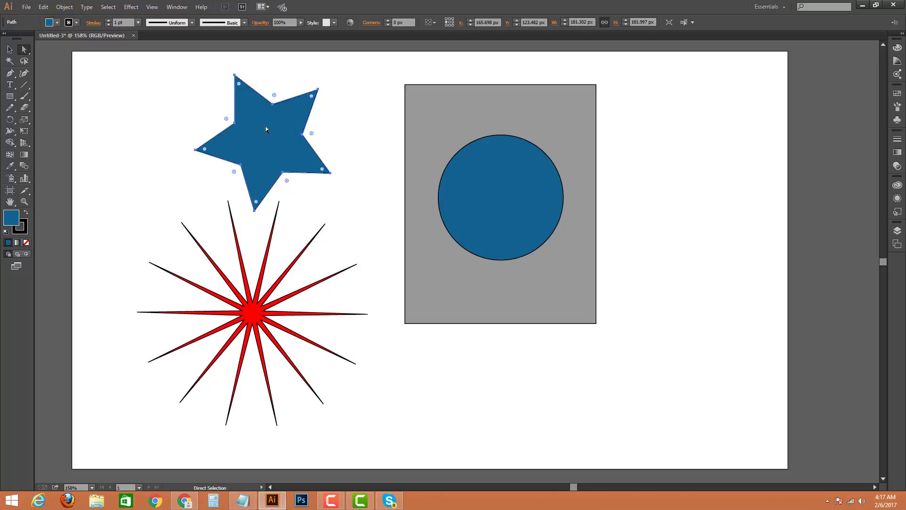
click(120, 117)
click(64, 6)
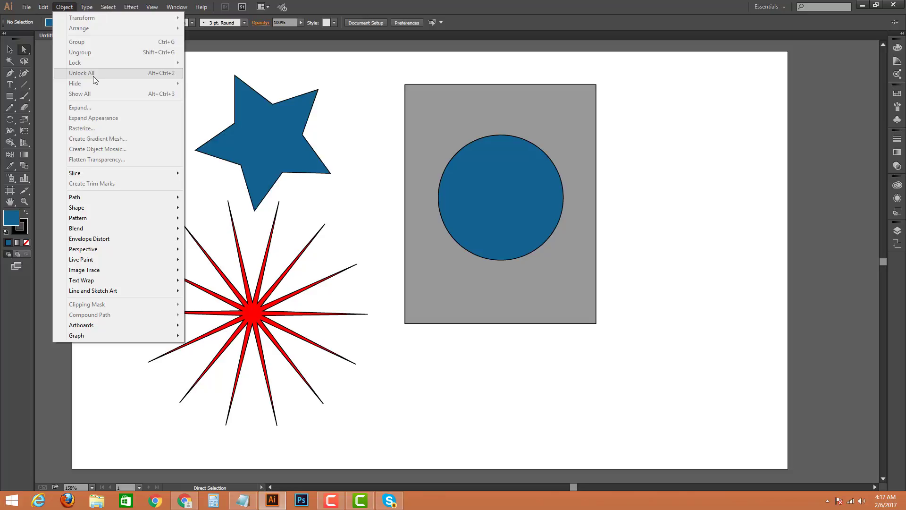
click(294, 72)
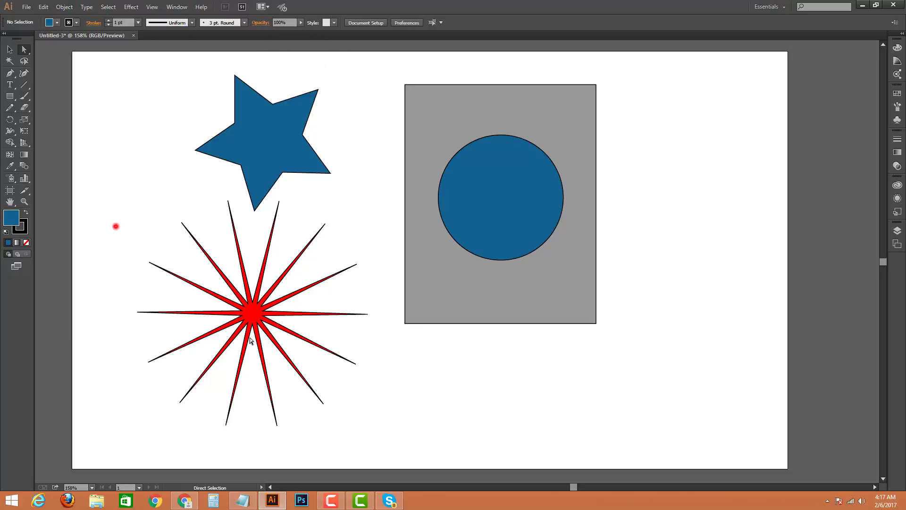
drag(99, 220, 330, 387)
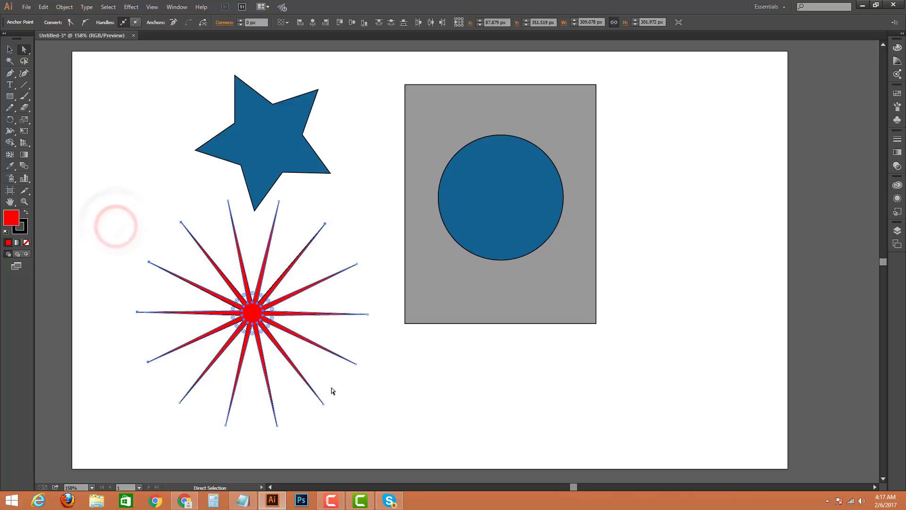
click(143, 153)
drag(124, 112, 613, 377)
- In the Layers panel, lock the starburst, star, circle and rectangle paths
click(718, 358)
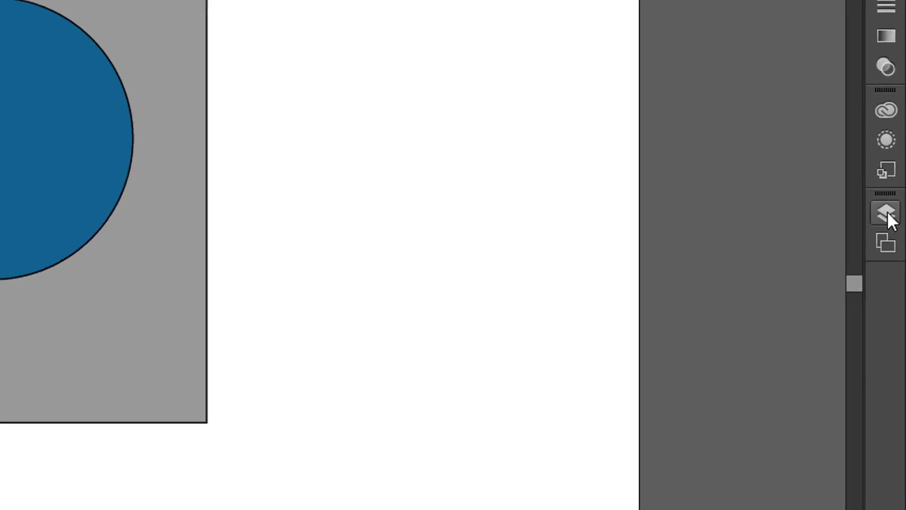
click(885, 210)
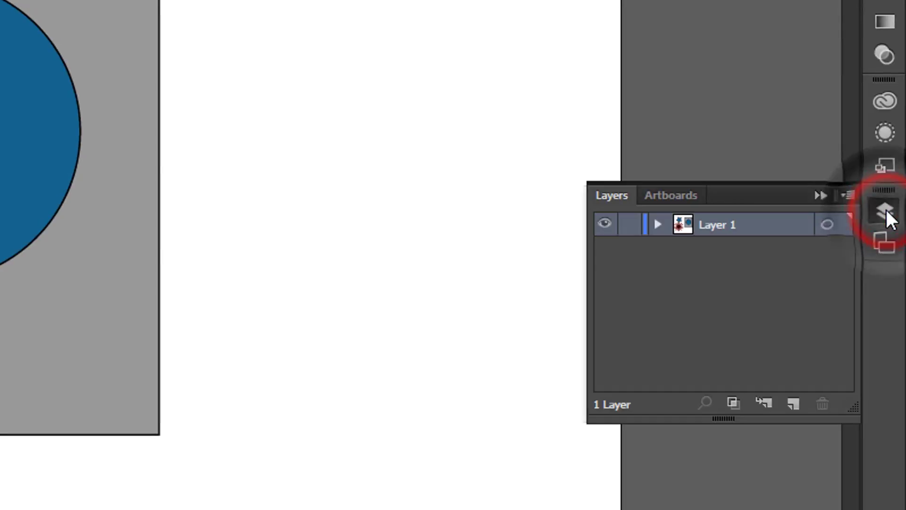
click(656, 222)
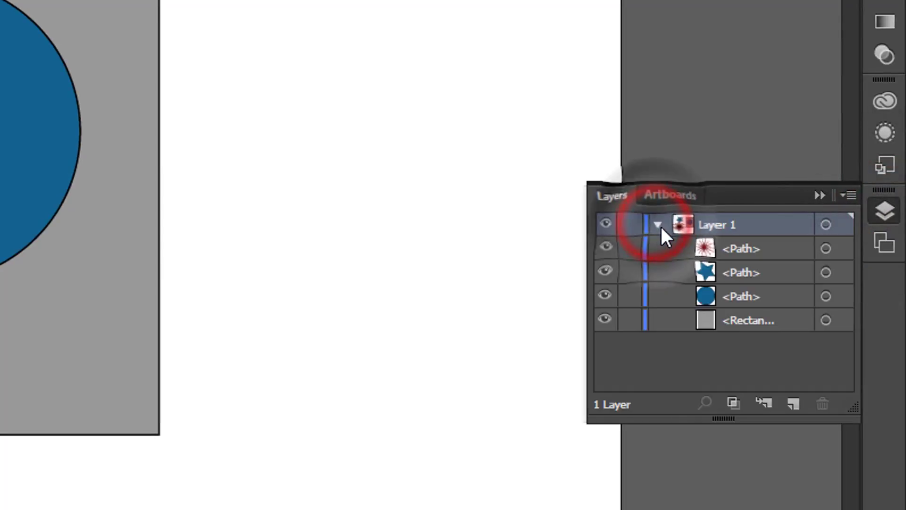
click(629, 249)
click(631, 272)
click(630, 296)
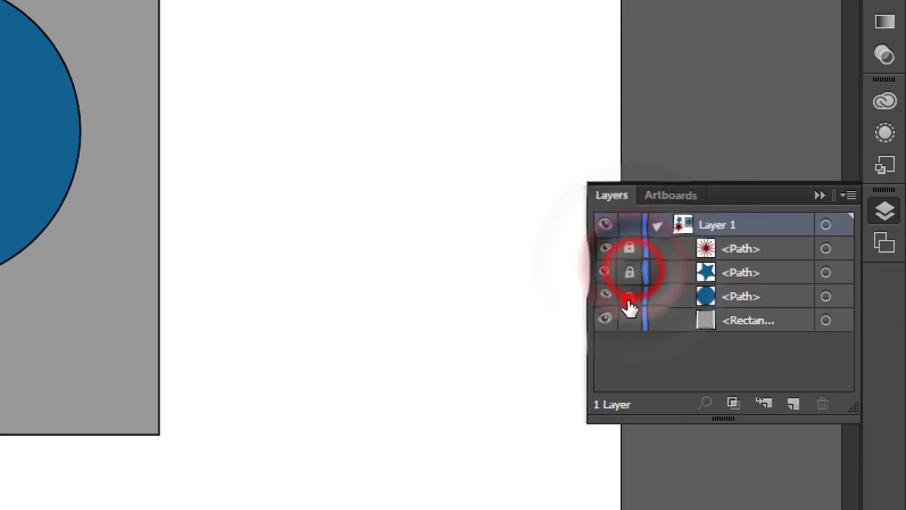
click(630, 320)
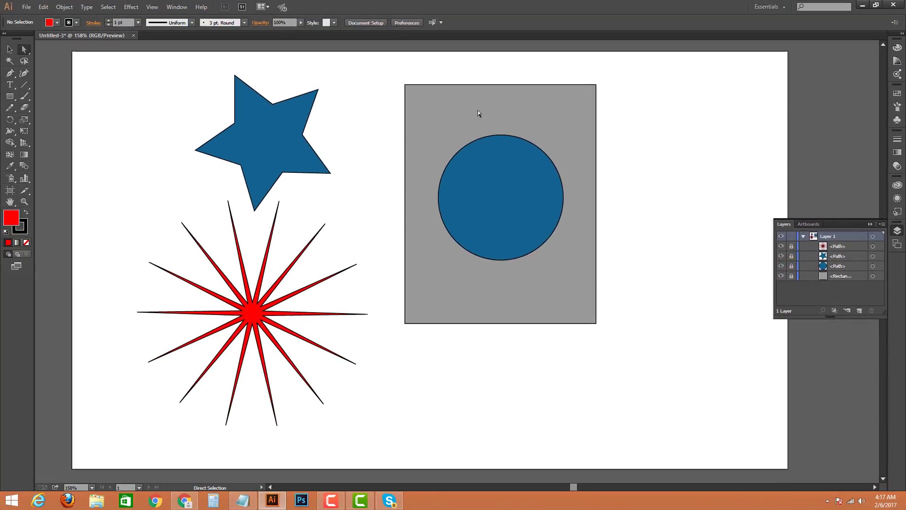
- Check that the locked shapes can't be selected by clicking or marquee dragging
click(473, 196)
click(523, 126)
click(293, 135)
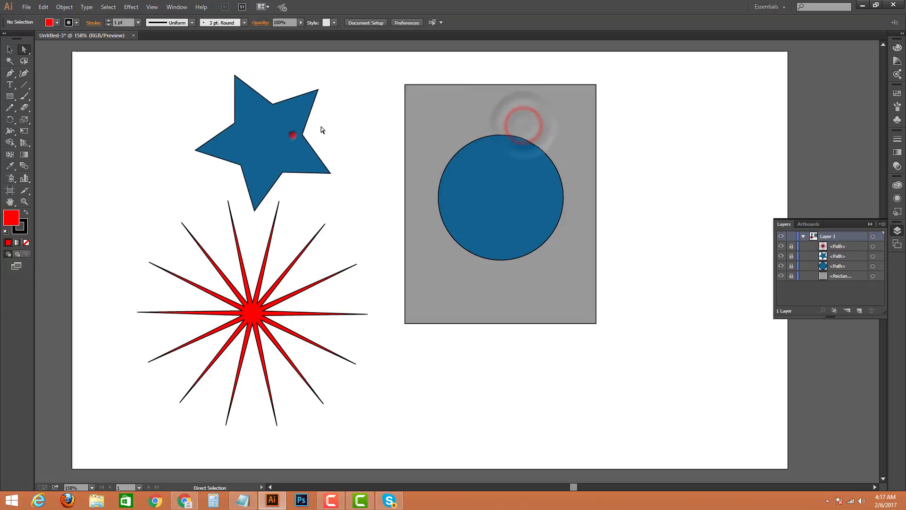
click(248, 174)
click(248, 174)
click(577, 233)
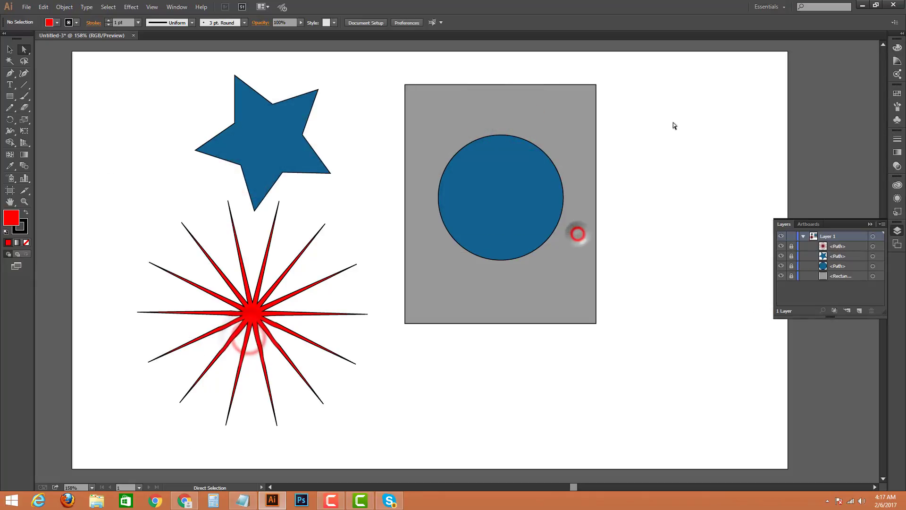
drag(674, 121, 521, 149)
click(520, 146)
drag(530, 65, 453, 228)
drag(453, 228, 585, 223)
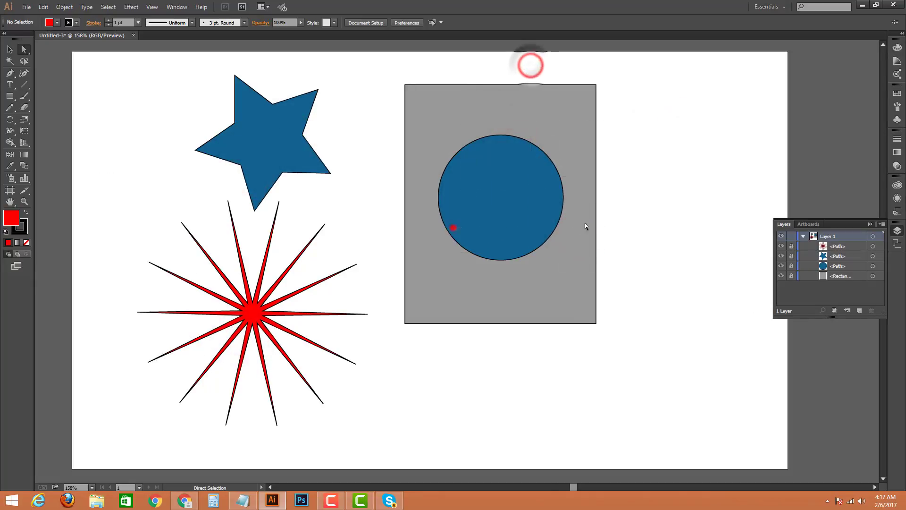
click(482, 173)
click(366, 156)
click(482, 134)
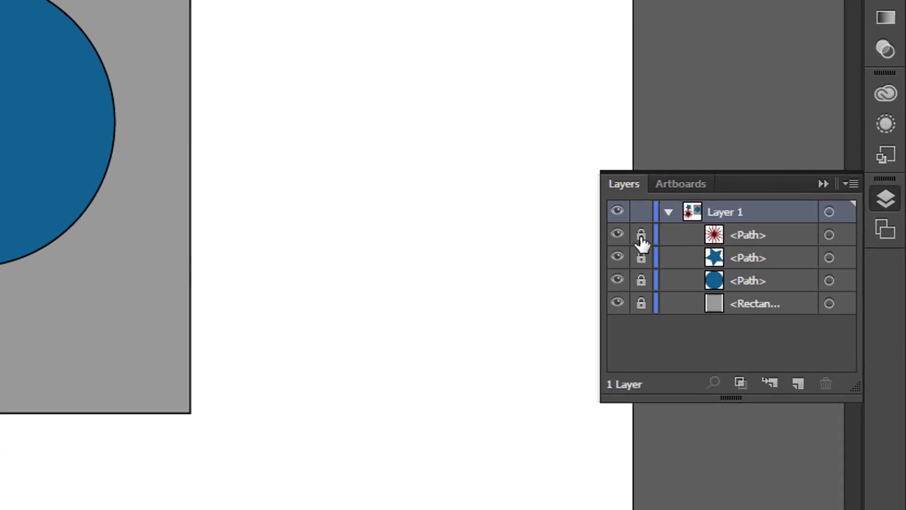
- Unlock the red spiky star and drag it down and to the left
click(642, 237)
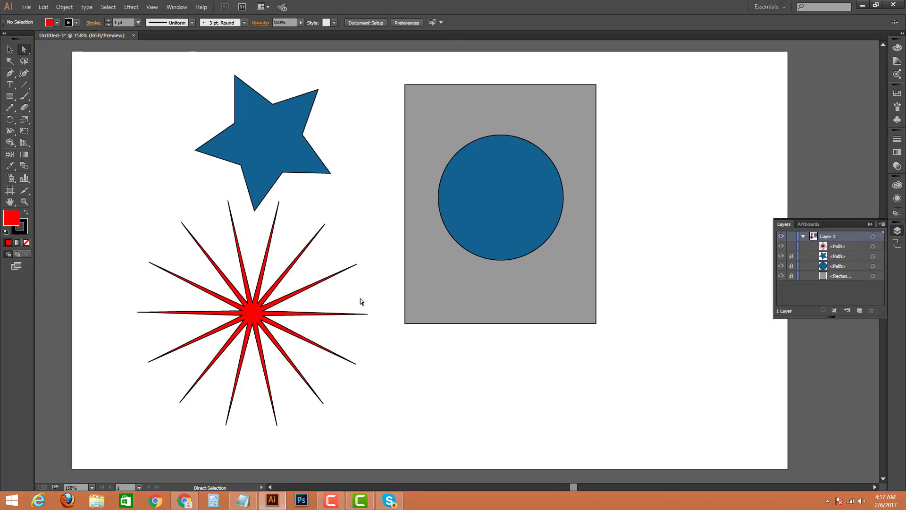
drag(255, 317, 293, 358)
drag(227, 343, 158, 334)
drag(497, 178, 556, 168)
- Confirm the star and circle remain unselectable while locked
click(466, 102)
drag(246, 113, 288, 128)
drag(219, 134, 500, 232)
drag(510, 233, 501, 217)
click(498, 209)
drag(348, 156, 234, 207)
drag(160, 148, 419, 221)
click(227, 148)
drag(250, 135, 303, 166)
click(222, 119)
drag(568, 180, 556, 247)
click(494, 196)
- Unlock the blue star, circle and grey rectangle in the Layers panel
click(792, 256)
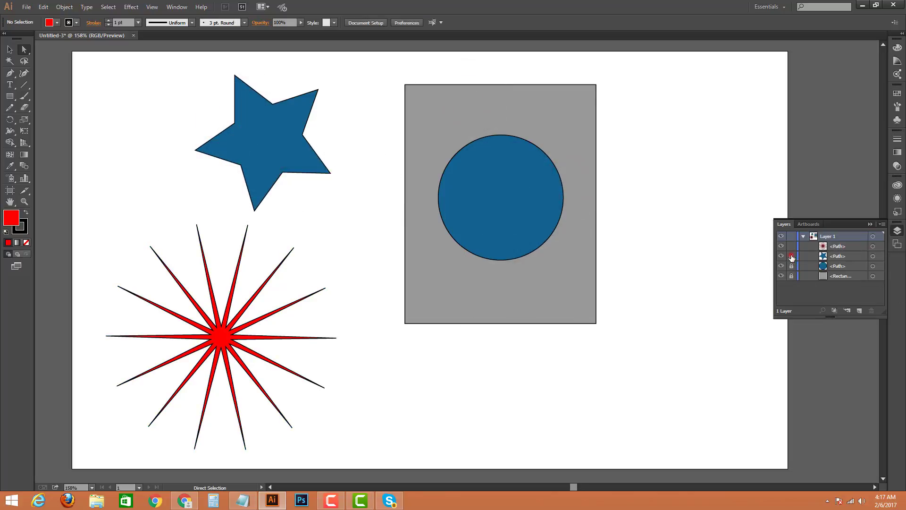
click(792, 266)
click(792, 276)
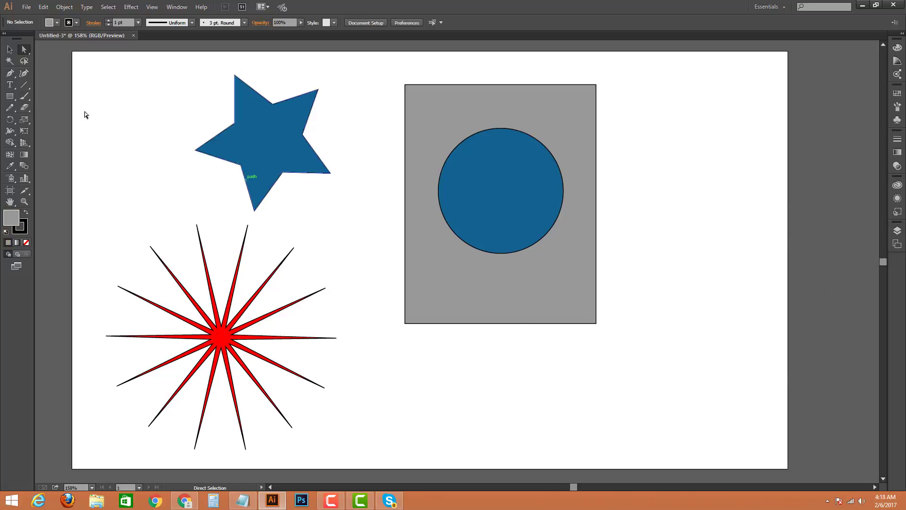
- Select the whole circle path on the grey rectangle
click(150, 112)
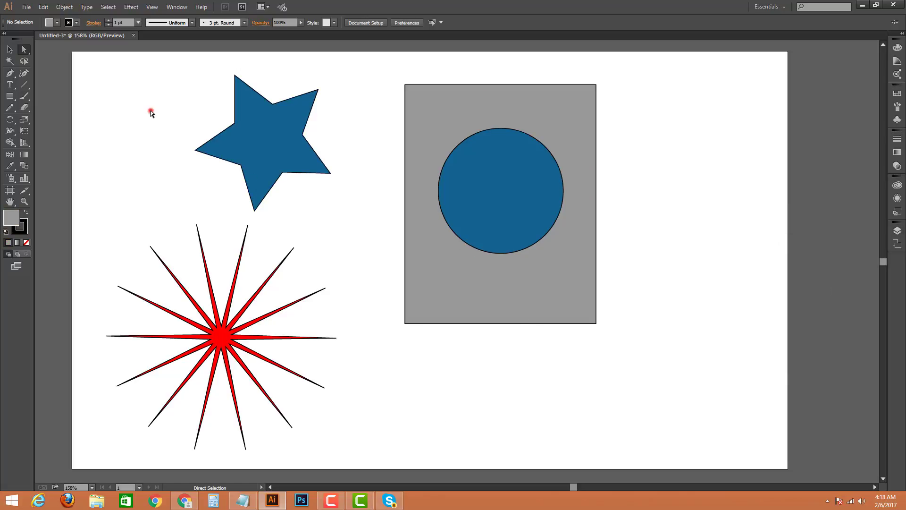
click(470, 163)
click(445, 101)
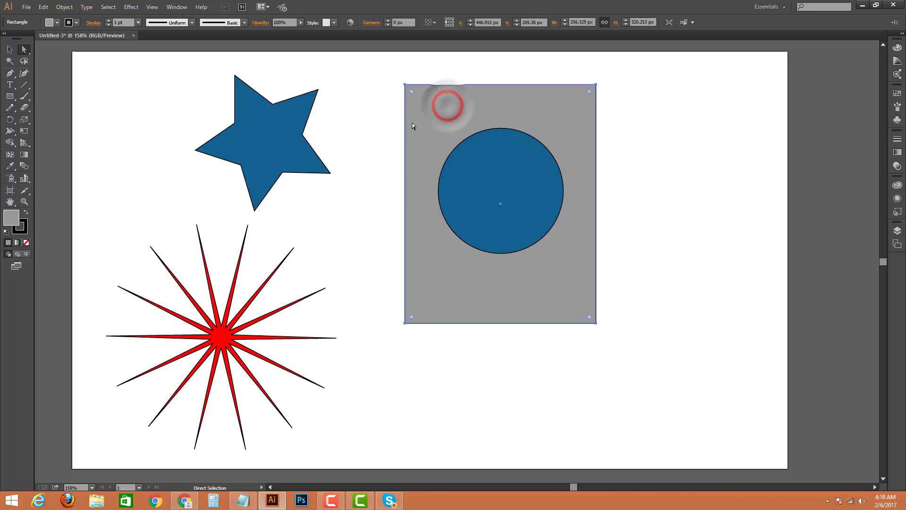
click(424, 115)
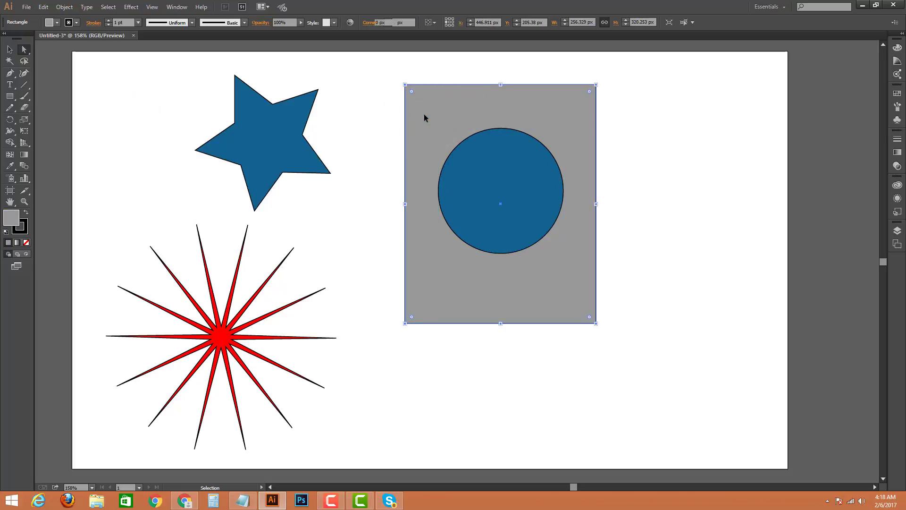
key(ctrl+shift+a)
drag(658, 105, 481, 206)
drag(697, 73, 469, 194)
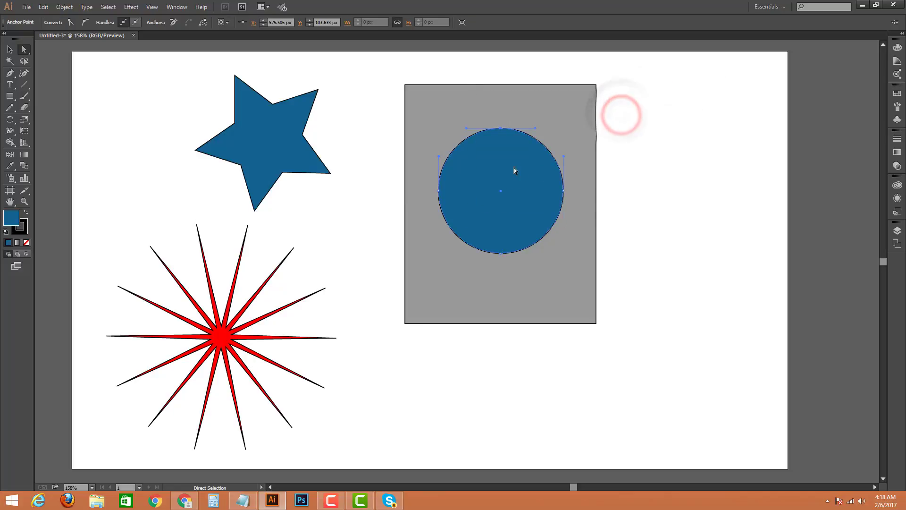
click(514, 168)
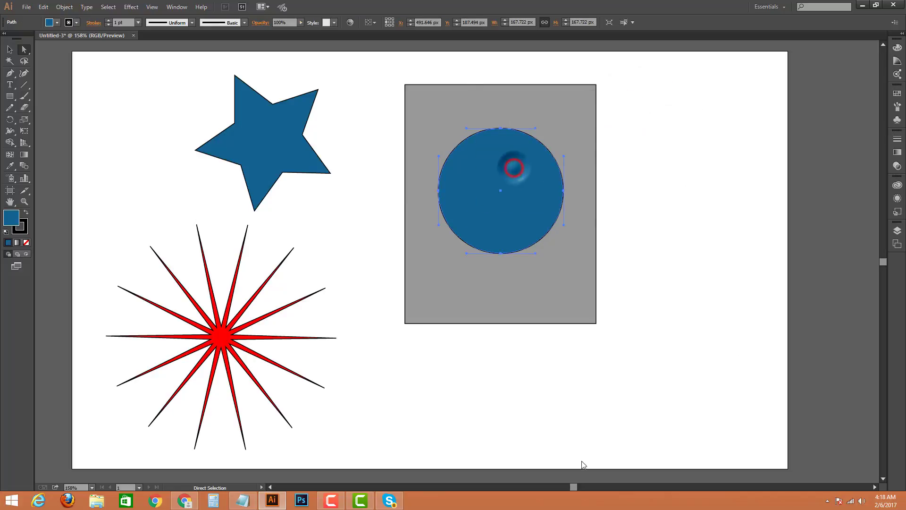
- Fill the circle with the red swatch (R193 G39 B45) and check the result
click(56, 23)
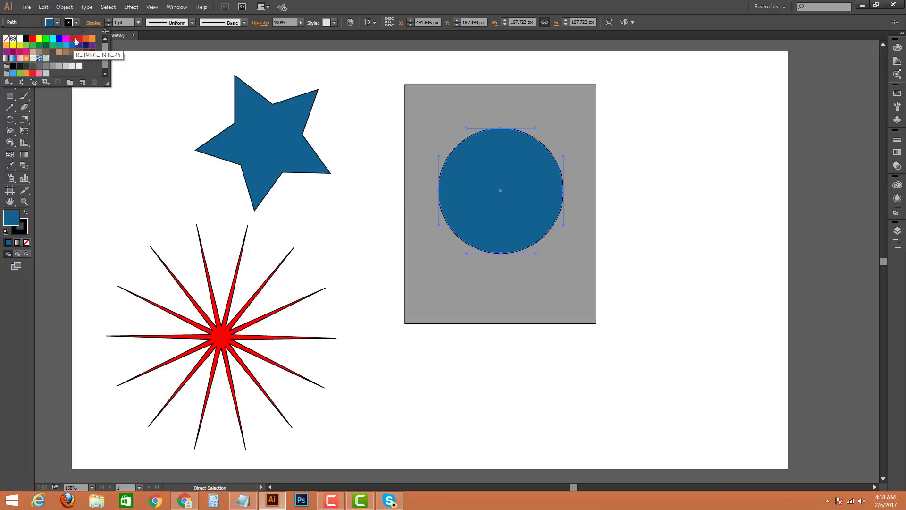
click(571, 101)
click(679, 159)
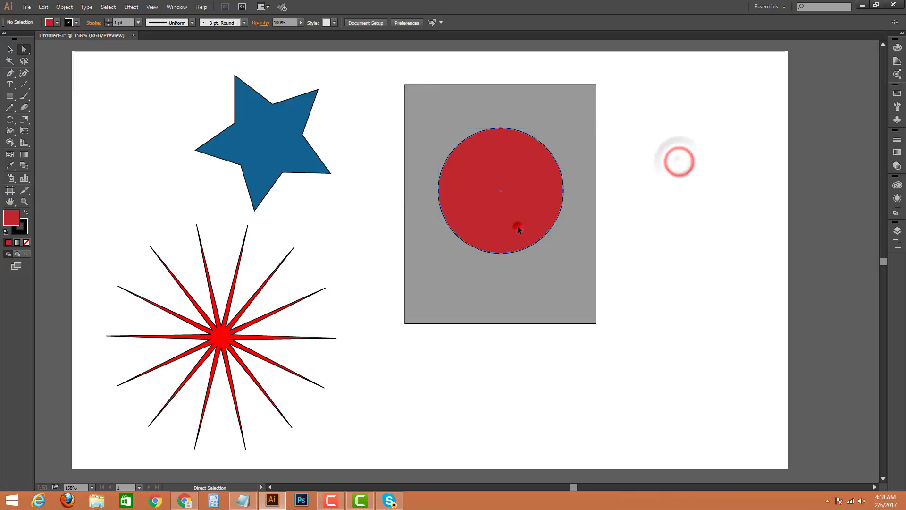
click(518, 227)
click(572, 93)
click(502, 194)
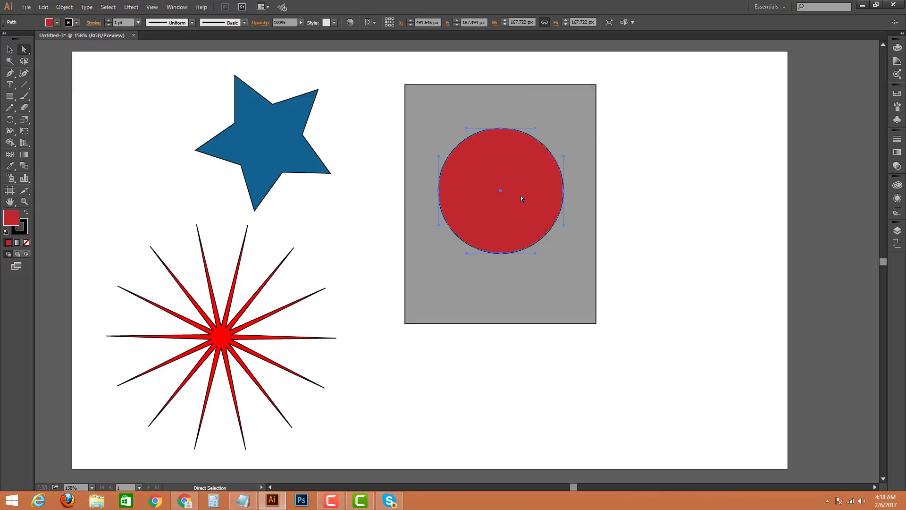
click(522, 220)
- Select the red circle and nudge it slightly to the right on the grey rectangle
key(ctrl+shift+a)
click(519, 297)
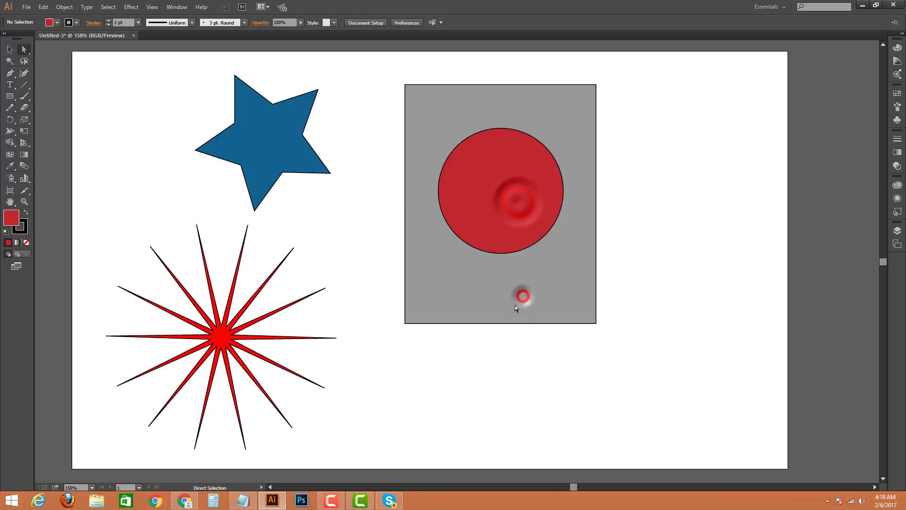
click(499, 305)
key(ctrl)
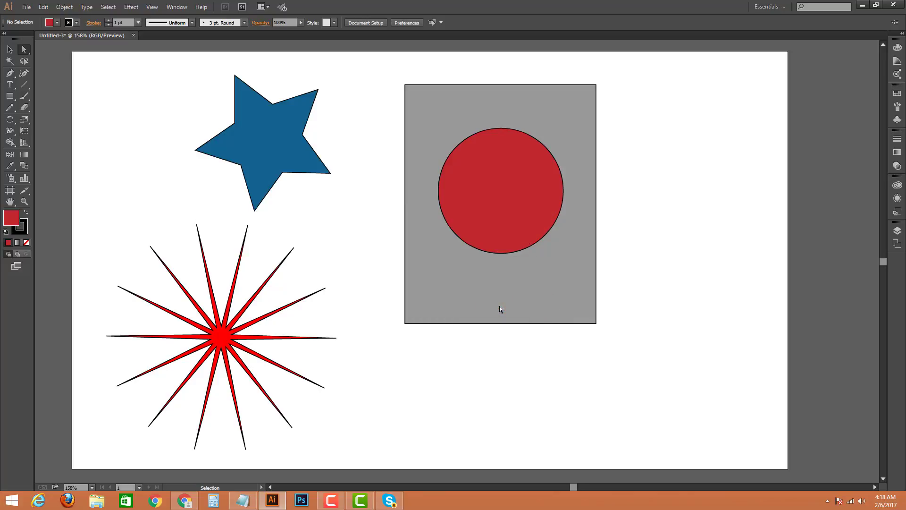
click(500, 309)
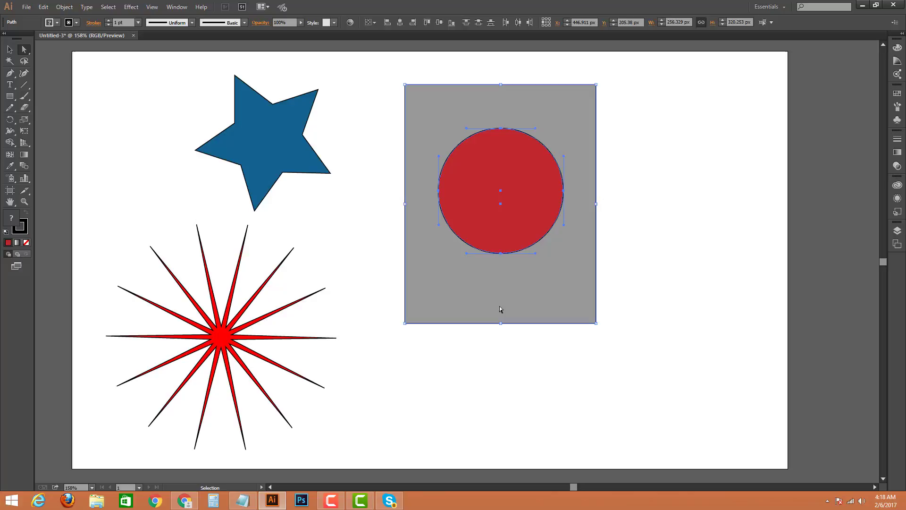
click(739, 179)
click(481, 192)
click(433, 105)
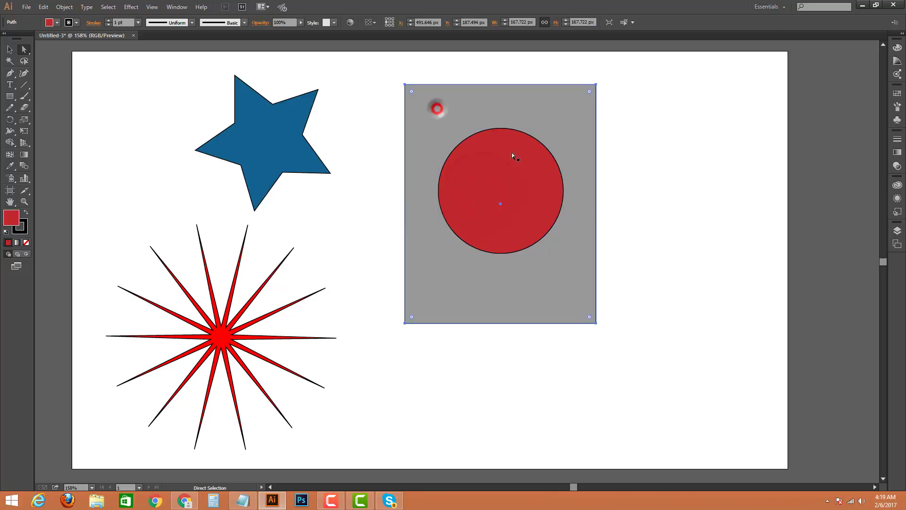
click(508, 186)
drag(517, 200, 505, 229)
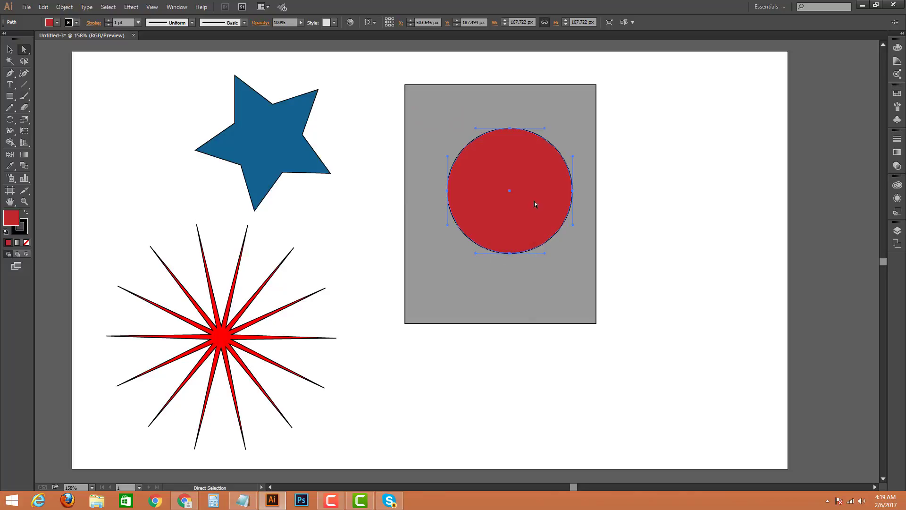
- Reselect the red circle and show the Layers panel listing Layer 1's four objects
click(697, 147)
drag(712, 94, 442, 270)
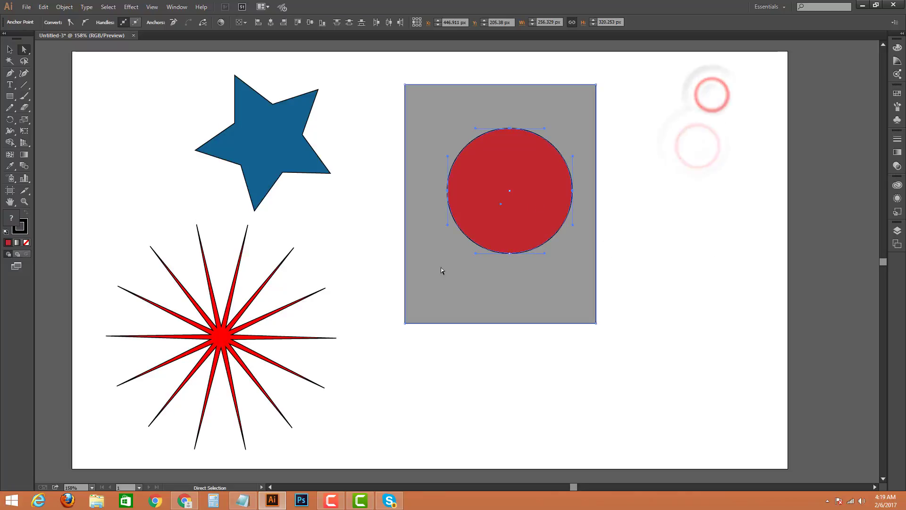
click(374, 89)
drag(367, 75, 693, 332)
click(699, 267)
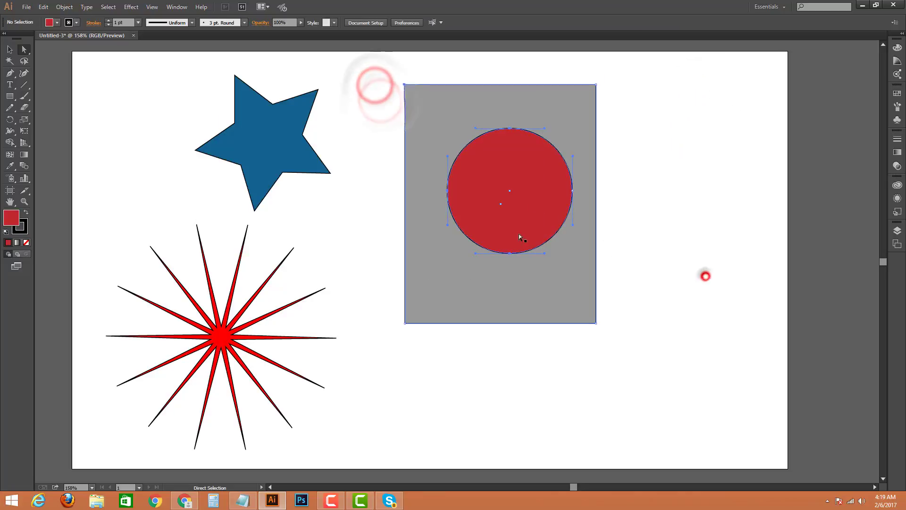
click(491, 177)
click(898, 230)
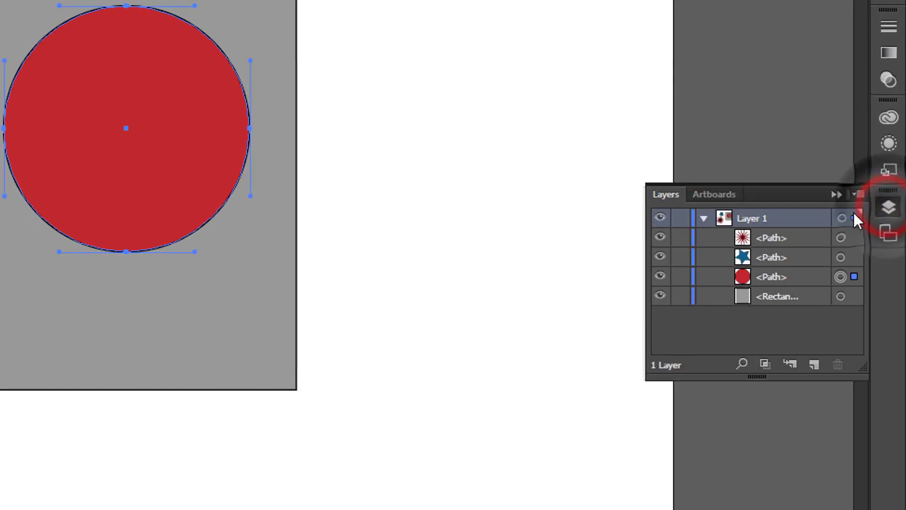
- Lock the red circle and fill the grey rectangle with green from the swatches
click(678, 278)
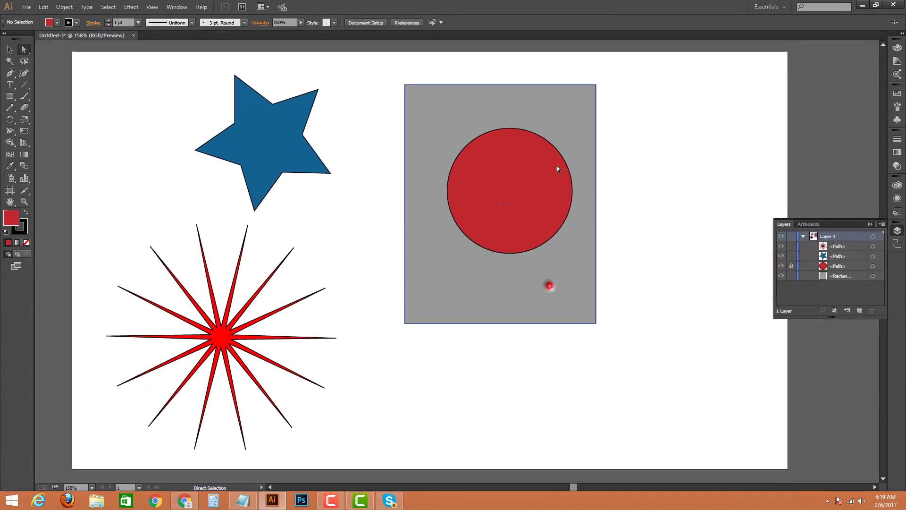
click(530, 101)
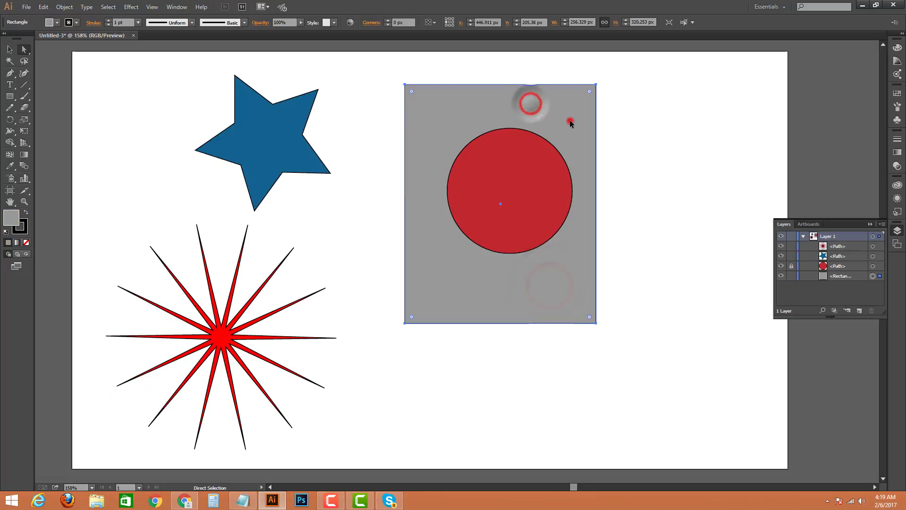
click(571, 122)
click(435, 124)
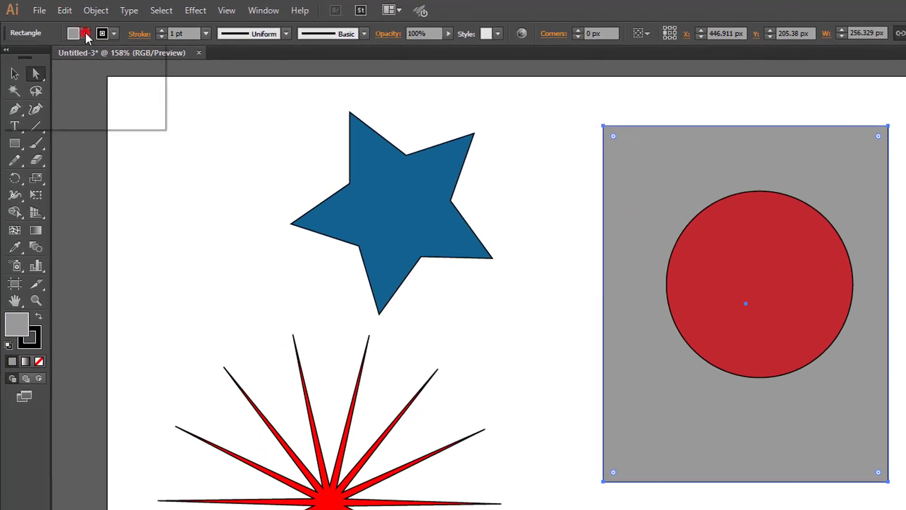
click(56, 22)
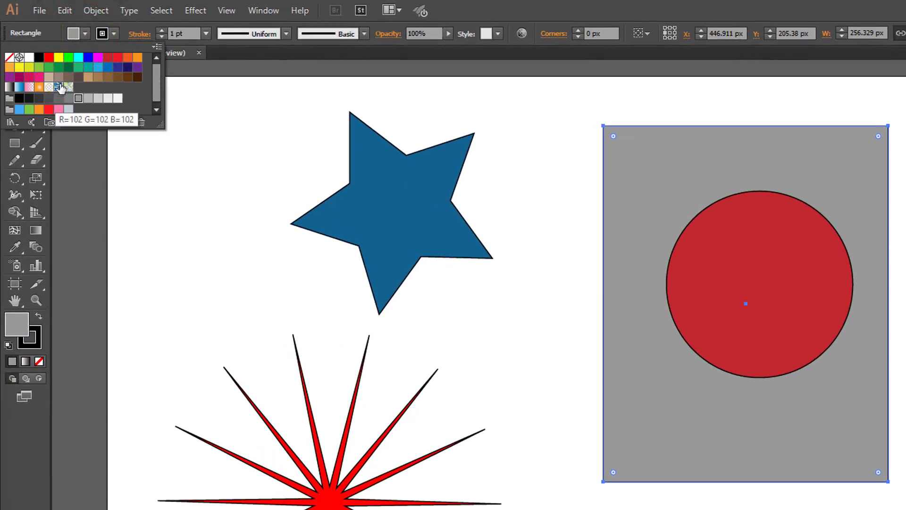
click(69, 67)
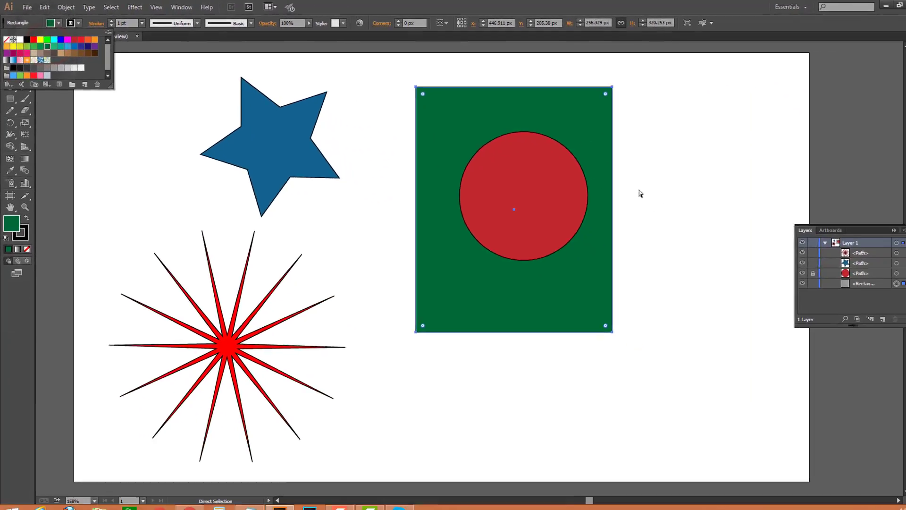
click(777, 281)
- Drag the green rectangle until the locked red circle sits left of centre, like a flag
drag(529, 192, 480, 192)
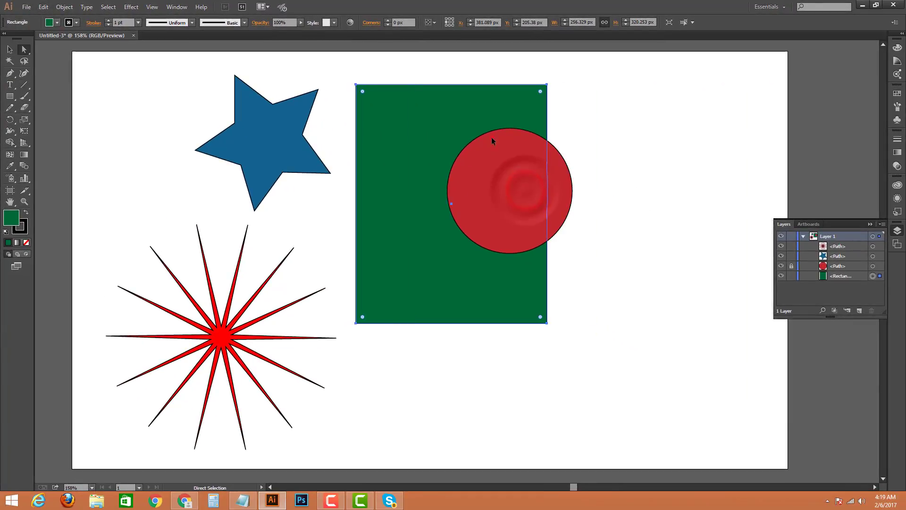
drag(492, 137, 578, 259)
mouse_move(526, 193)
mouse_down()
mouse_move(574, 194)
mouse_move(541, 189)
mouse_up()
drag(566, 300, 520, 273)
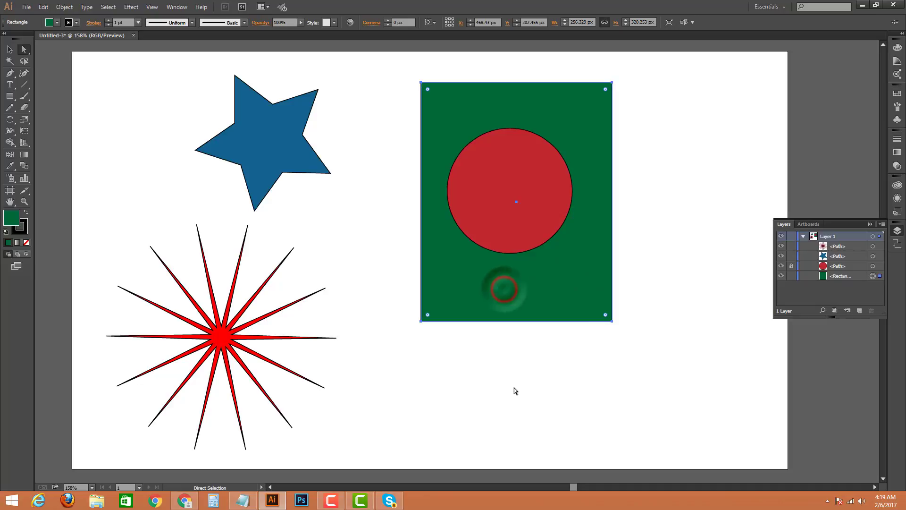
click(508, 409)
click(468, 102)
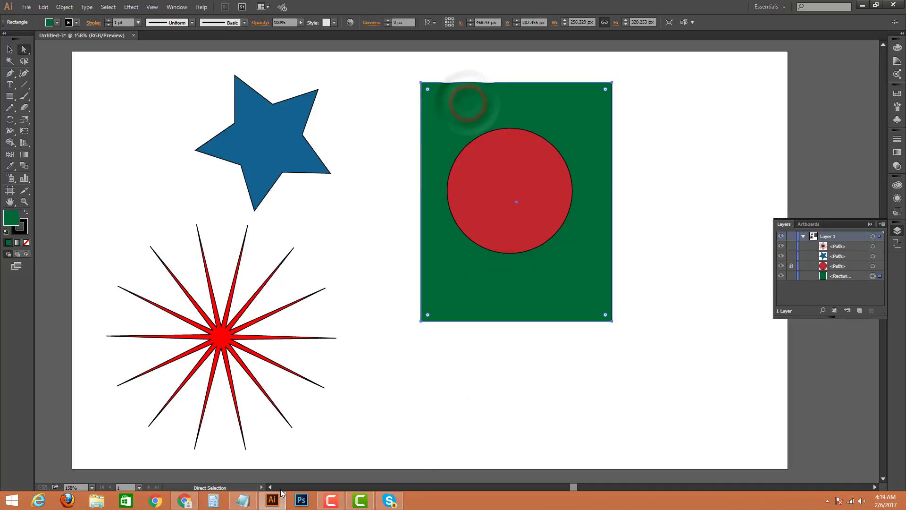
- In a blank Notepad note, type 'Lock = CTRL+ 2' and 'Unlock = ALT+ CTRL+ 2' on two lines
click(240, 500)
click(406, 367)
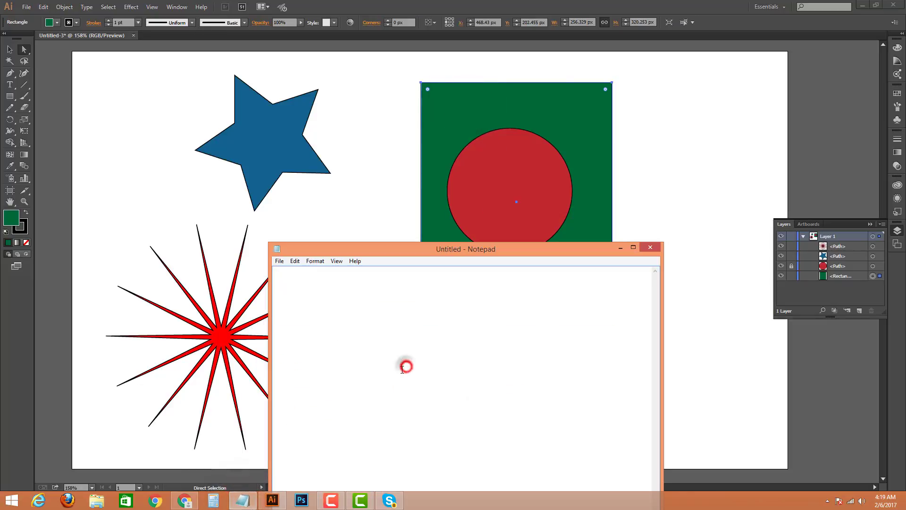
text(Lock)
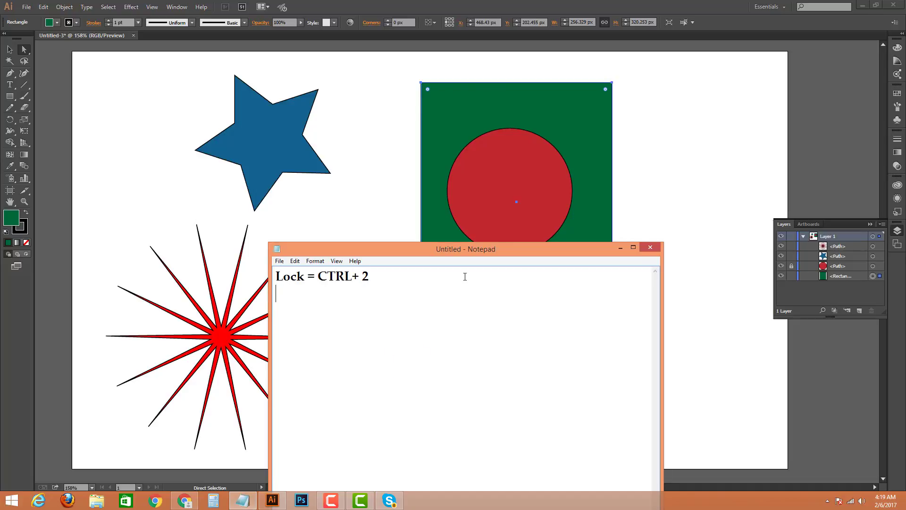
text(= CTRL+ 2)
key(Return)
text(Unlock = ALT+)
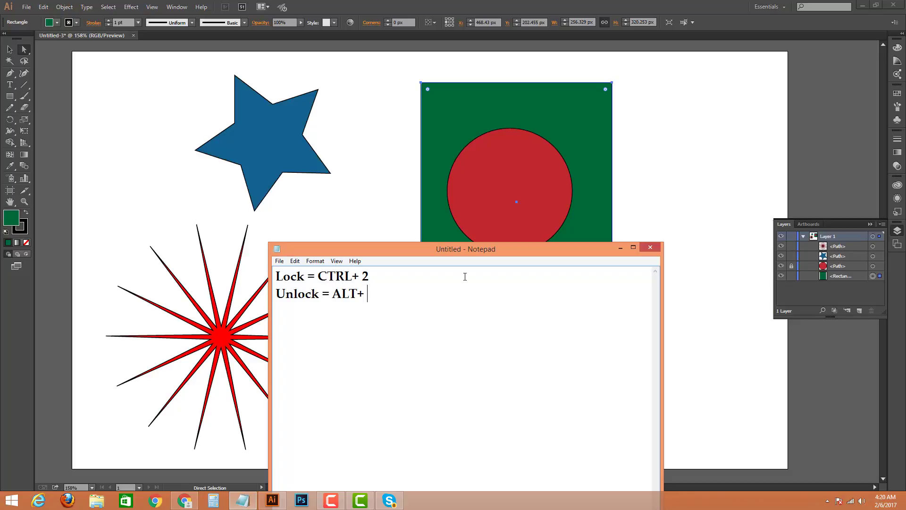
text( CTRL+ 2)
- Select the note's text, clear the selection, and switch back to Illustrator's Object menu
drag(513, 314, 273, 273)
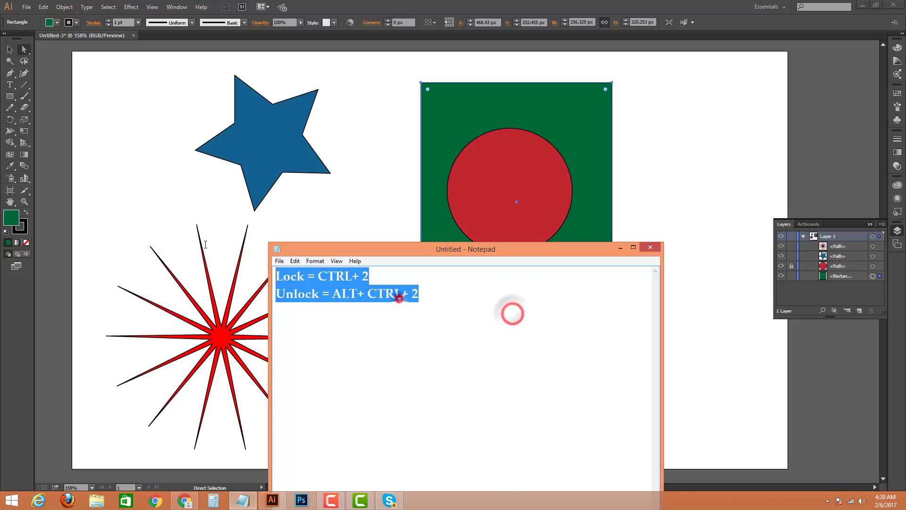
click(399, 298)
click(381, 328)
drag(472, 315, 273, 273)
click(429, 348)
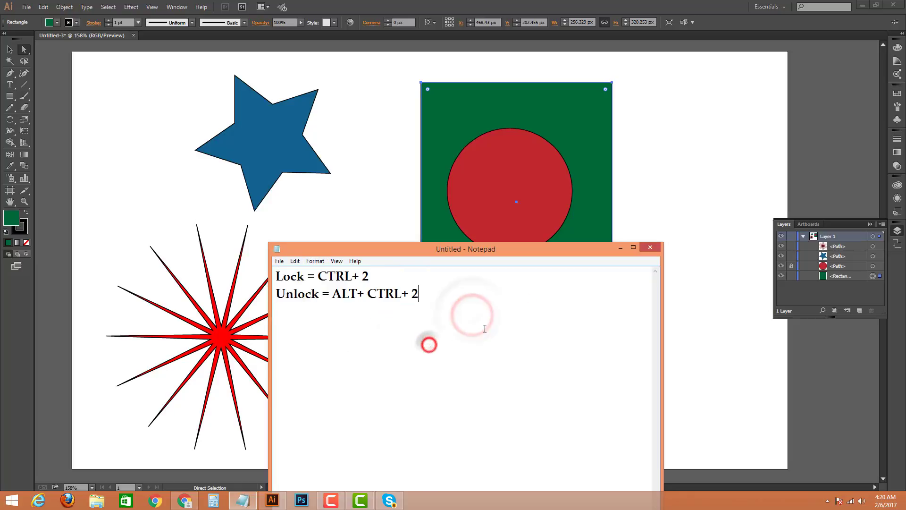
key(ctrl+a)
click(385, 297)
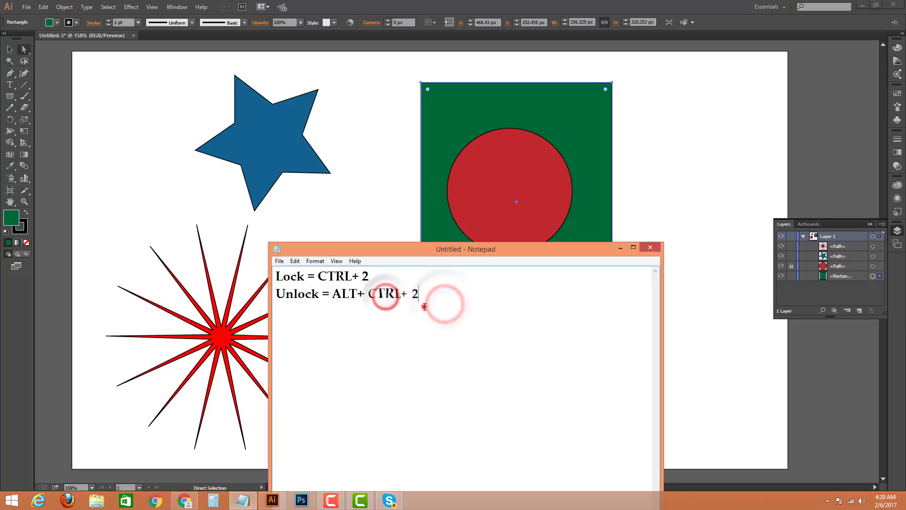
click(423, 304)
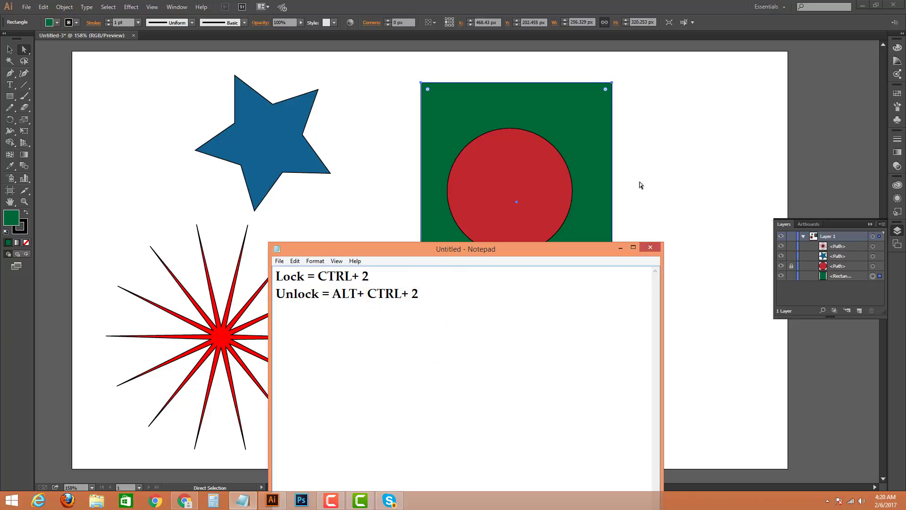
click(64, 7)
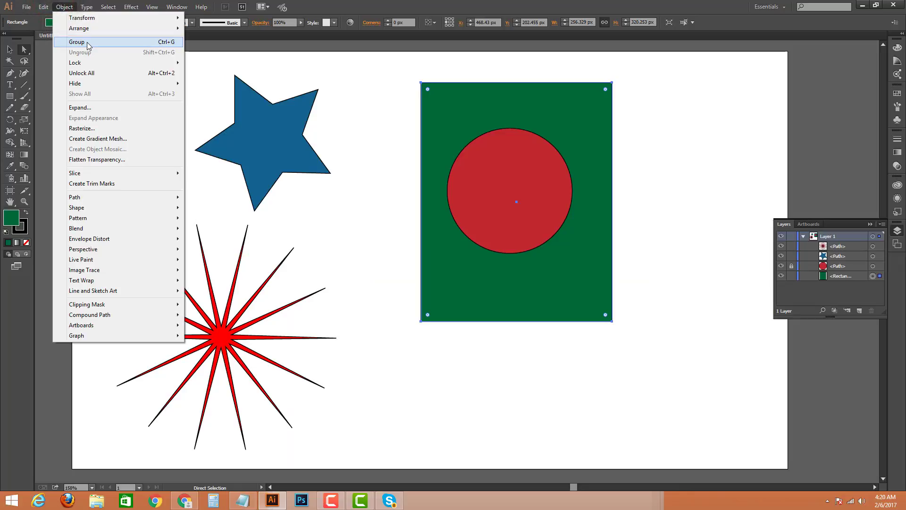
- Check Object > Lock without choosing it, then move the blue star up and left
mouse_move(89, 65)
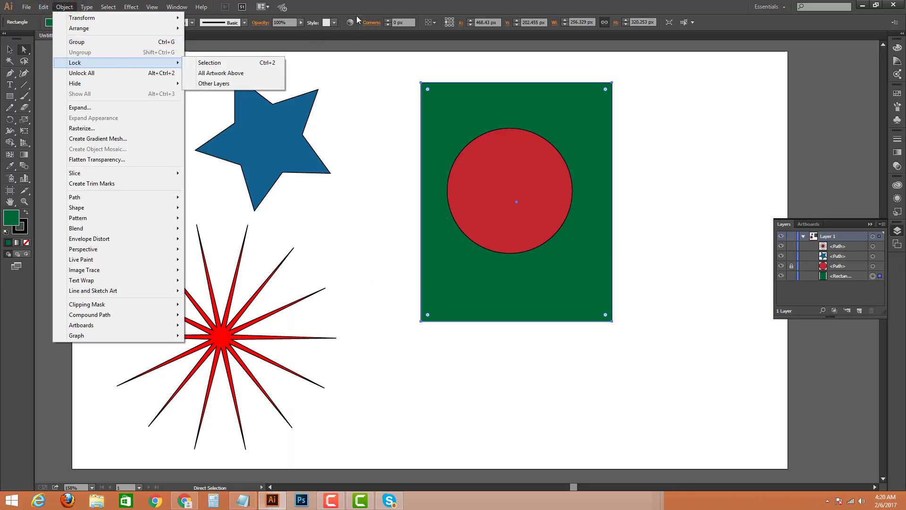
click(416, 3)
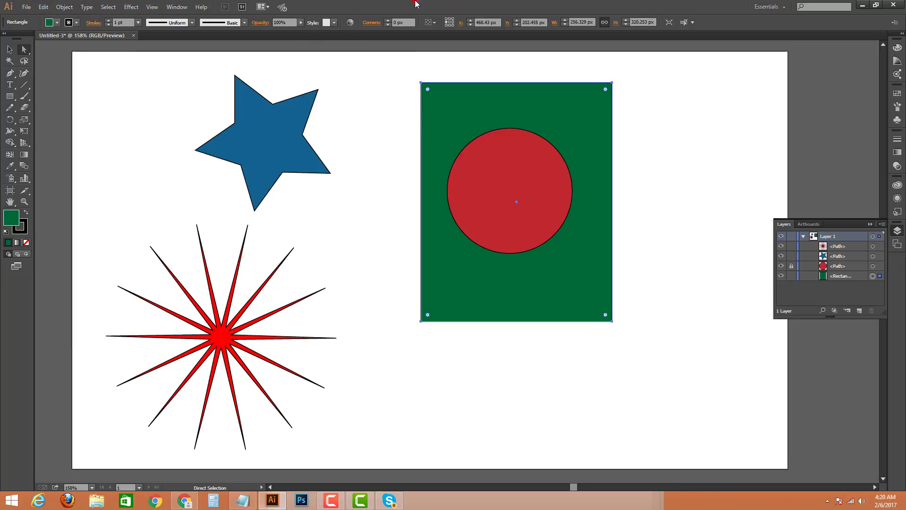
click(255, 130)
drag(281, 151, 269, 137)
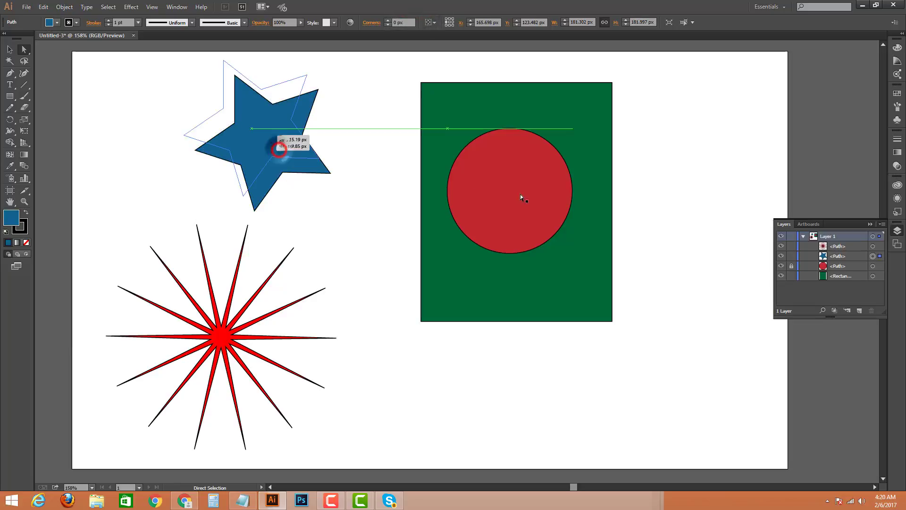
- Confirm the locked red circle can no longer be selected by clicking on it
click(526, 195)
click(489, 204)
click(475, 216)
click(676, 288)
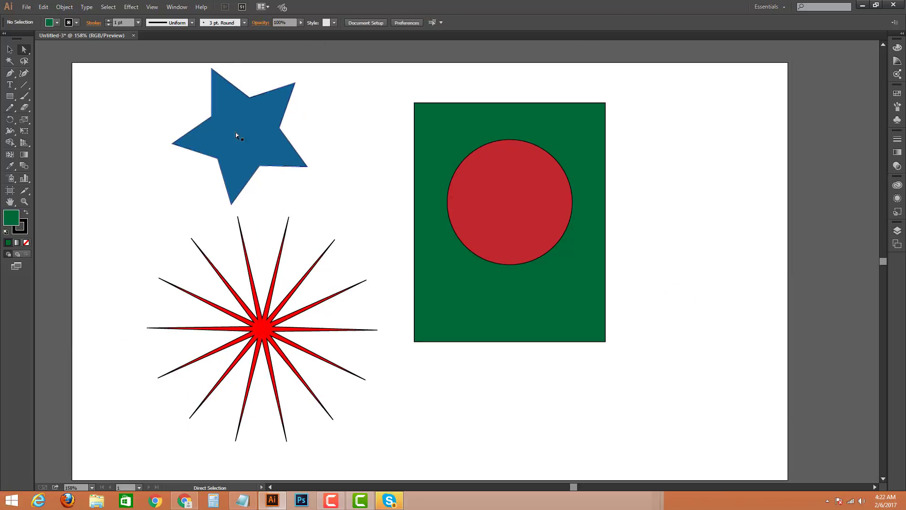
drag(123, 101, 115, 81)
click(527, 414)
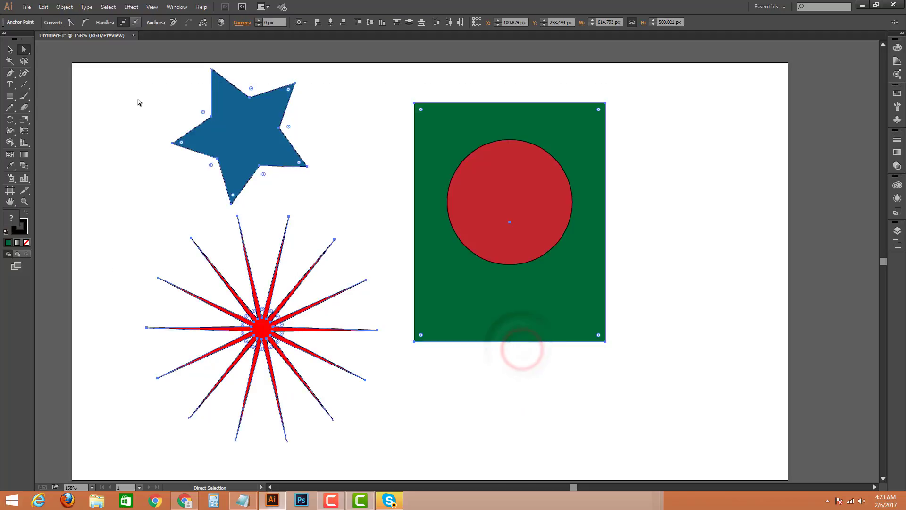
click(132, 114)
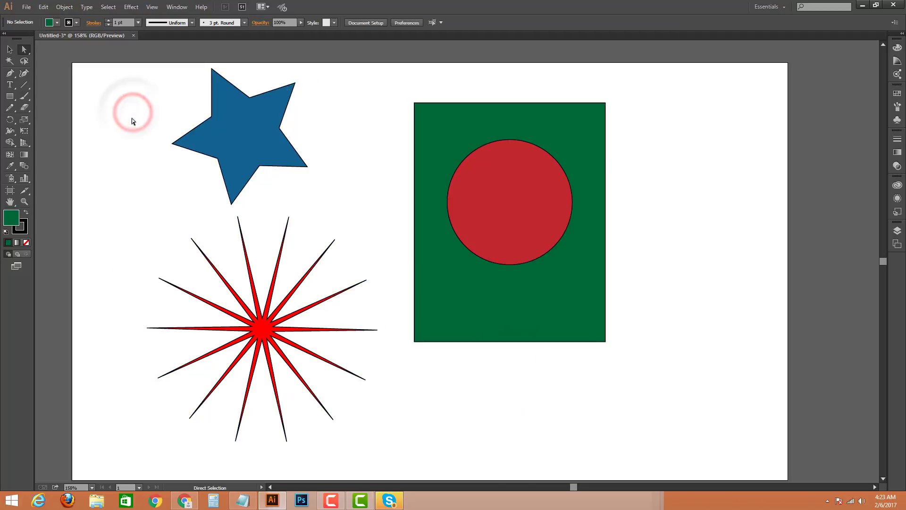
drag(112, 107, 527, 344)
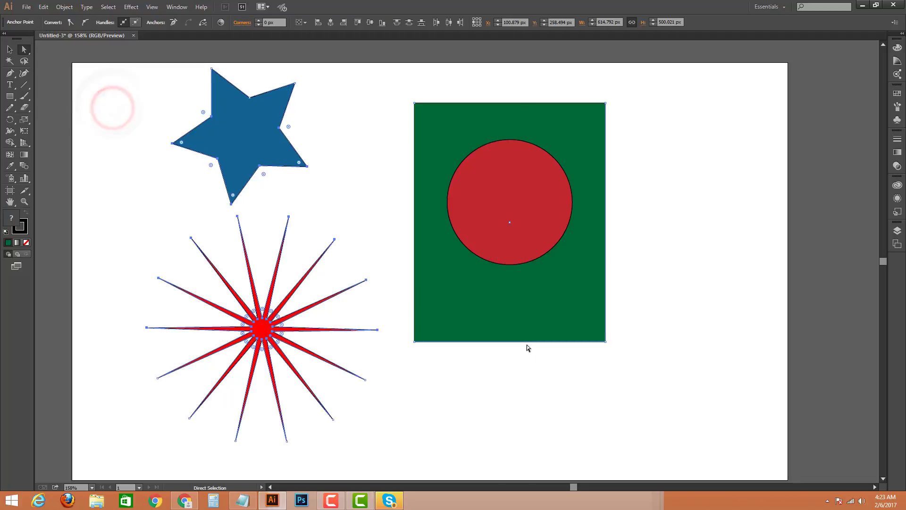
click(130, 133)
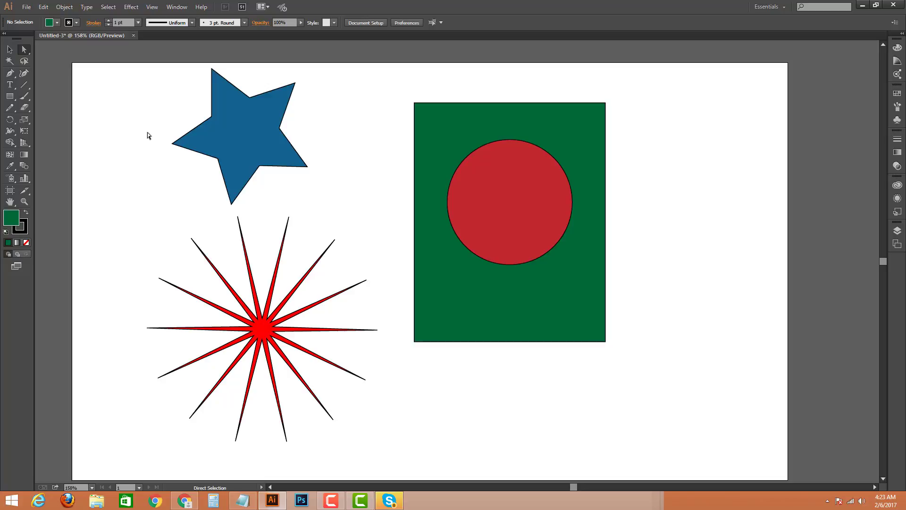
drag(119, 119, 619, 441)
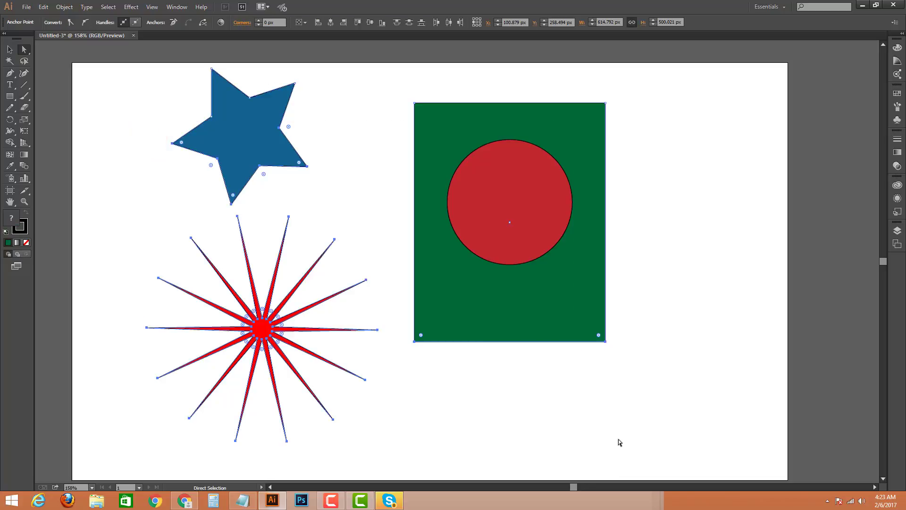
click(439, 417)
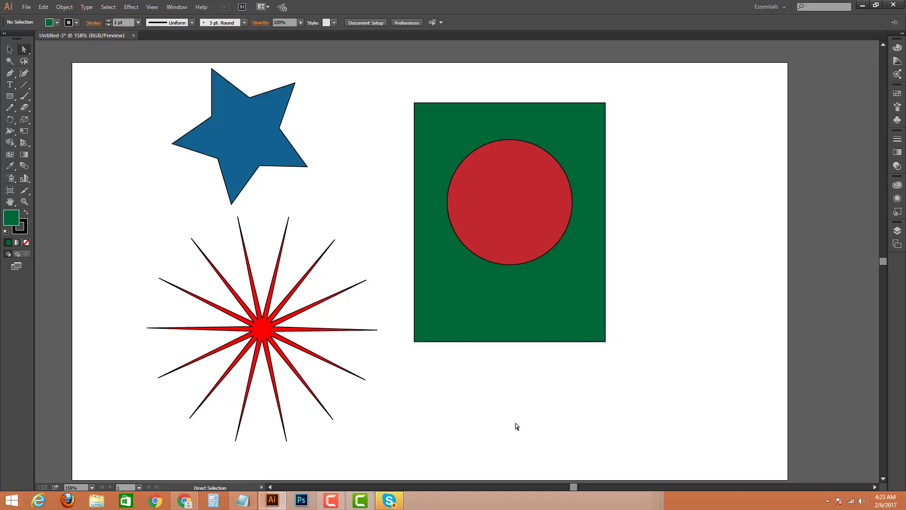
click(115, 122)
drag(118, 115, 441, 354)
click(498, 391)
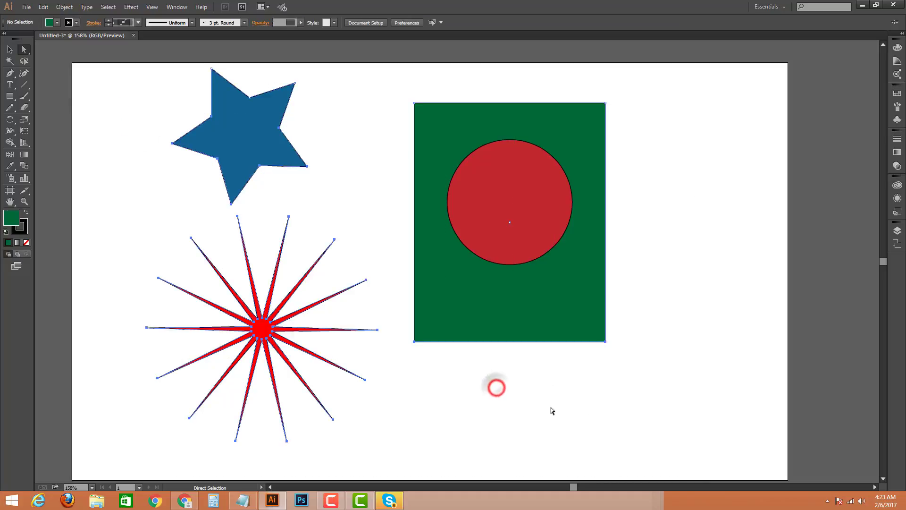
drag(675, 427, 140, 135)
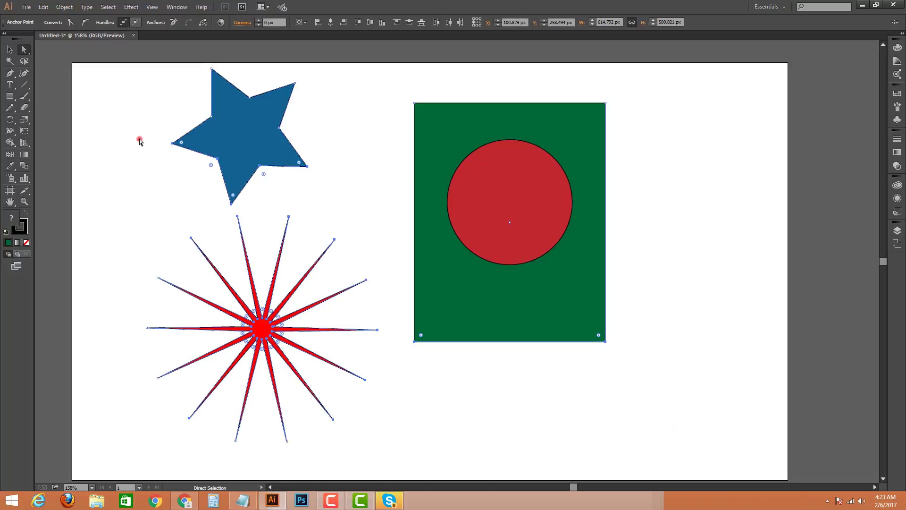
click(140, 138)
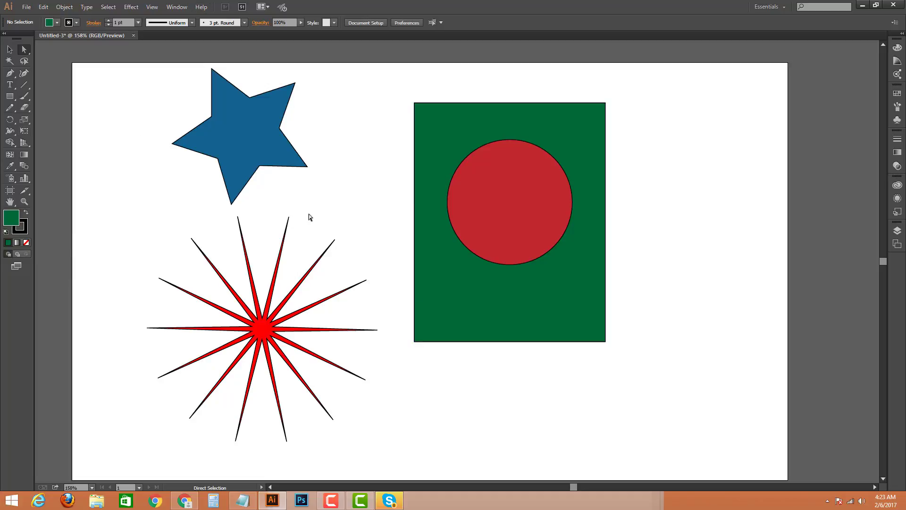
click(261, 327)
click(142, 198)
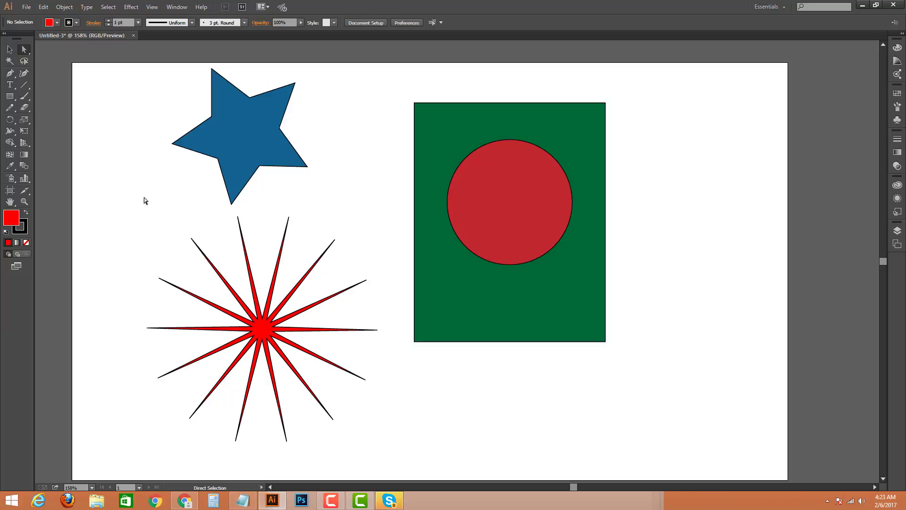
click(249, 146)
click(121, 223)
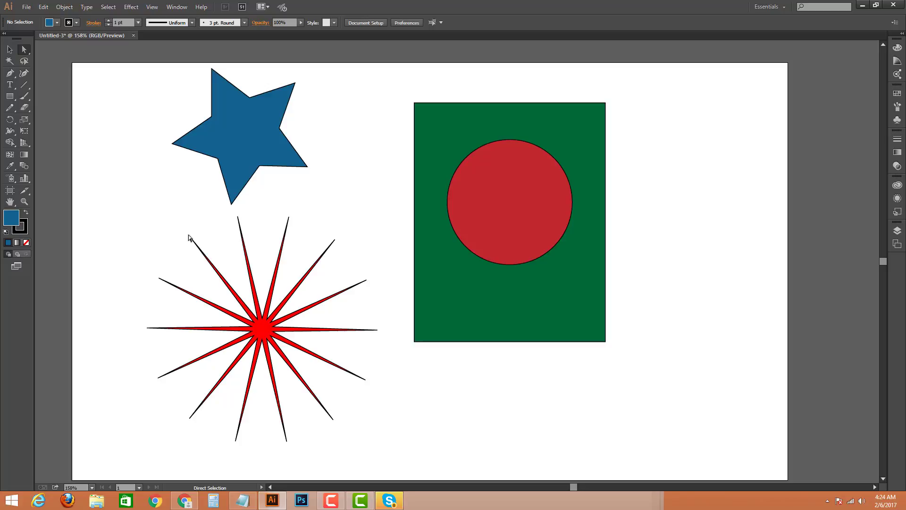
drag(118, 116, 639, 432)
click(593, 434)
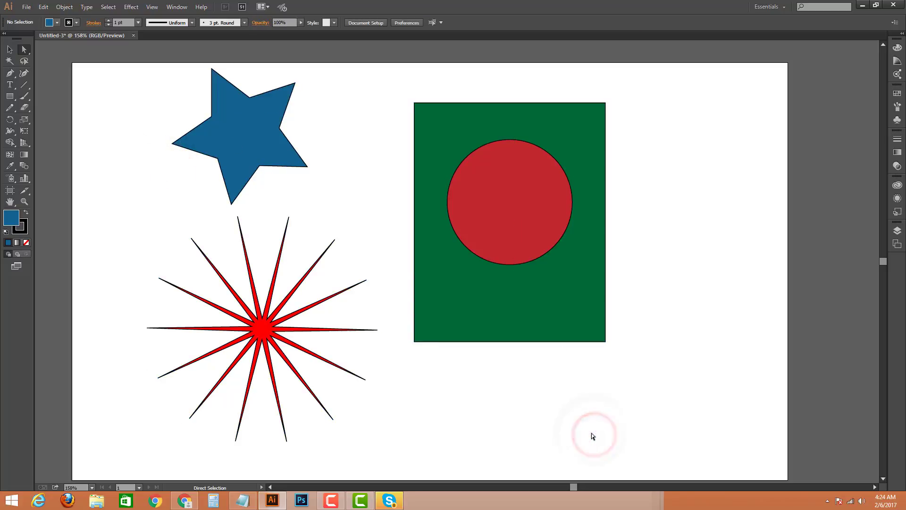